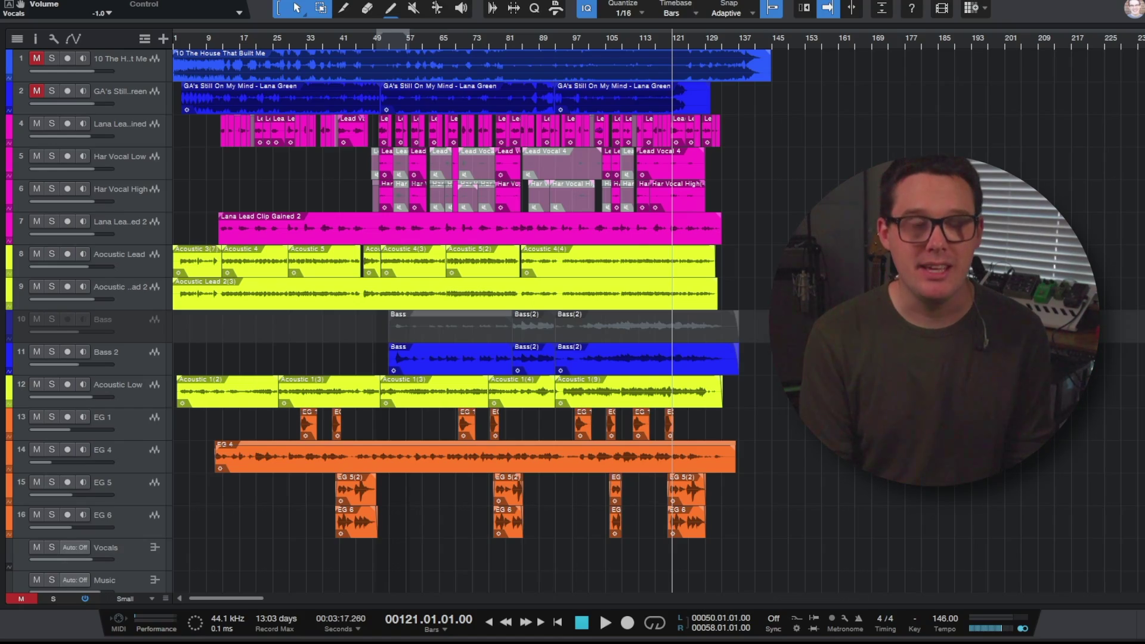
# - Show the arranger track with its Intro-through-Tag sections using Shift+A
pyautogui.hotkey('shift', 'a')
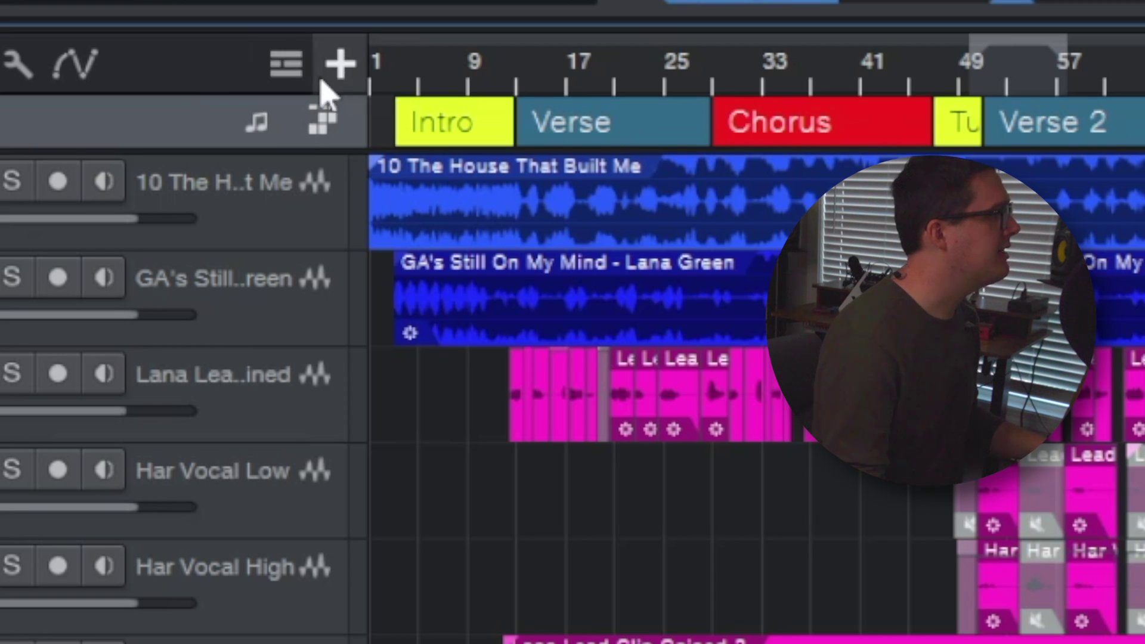
pyautogui.click(286, 65)
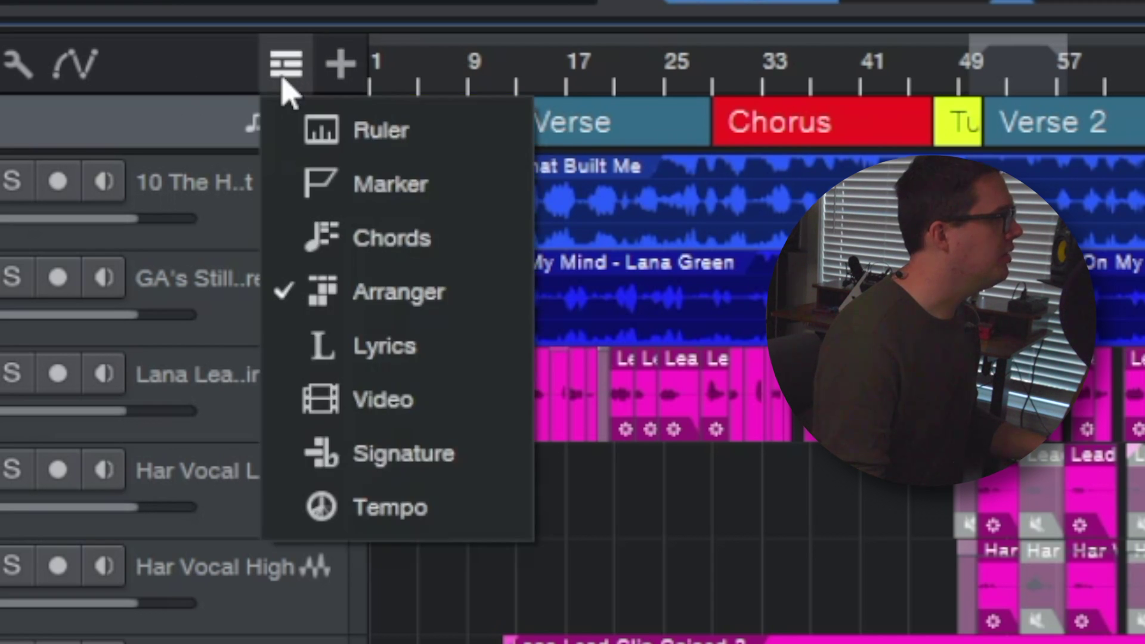
pyautogui.click(475, 316)
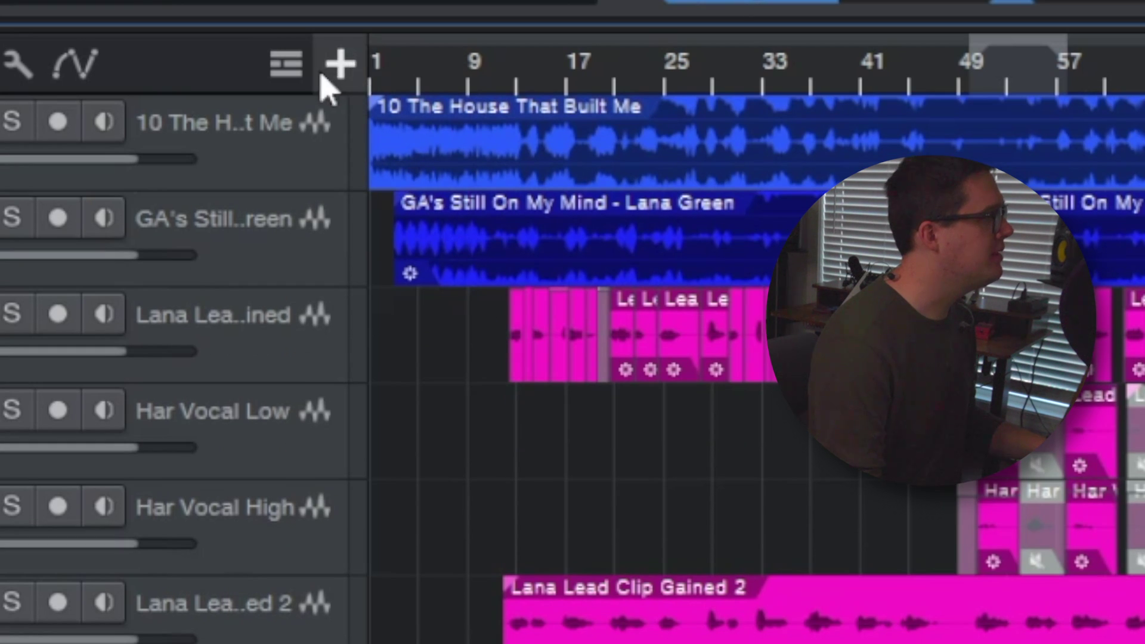
pyautogui.click(286, 65)
pyautogui.click(334, 283)
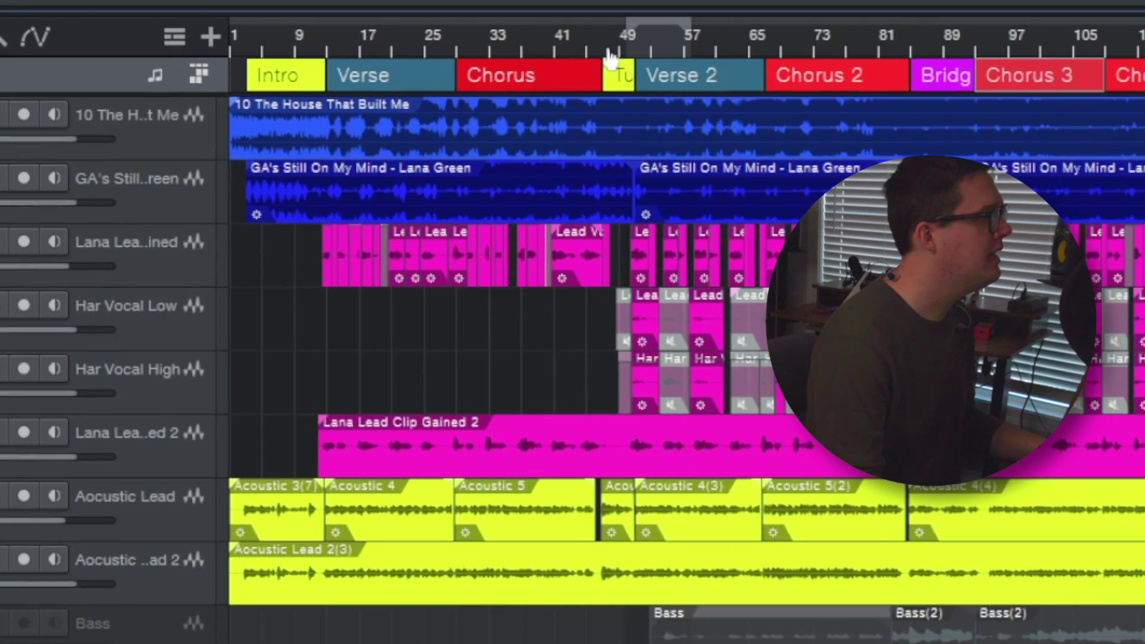
pyautogui.moveTo(610, 55); pyautogui.dragTo(614, 96)
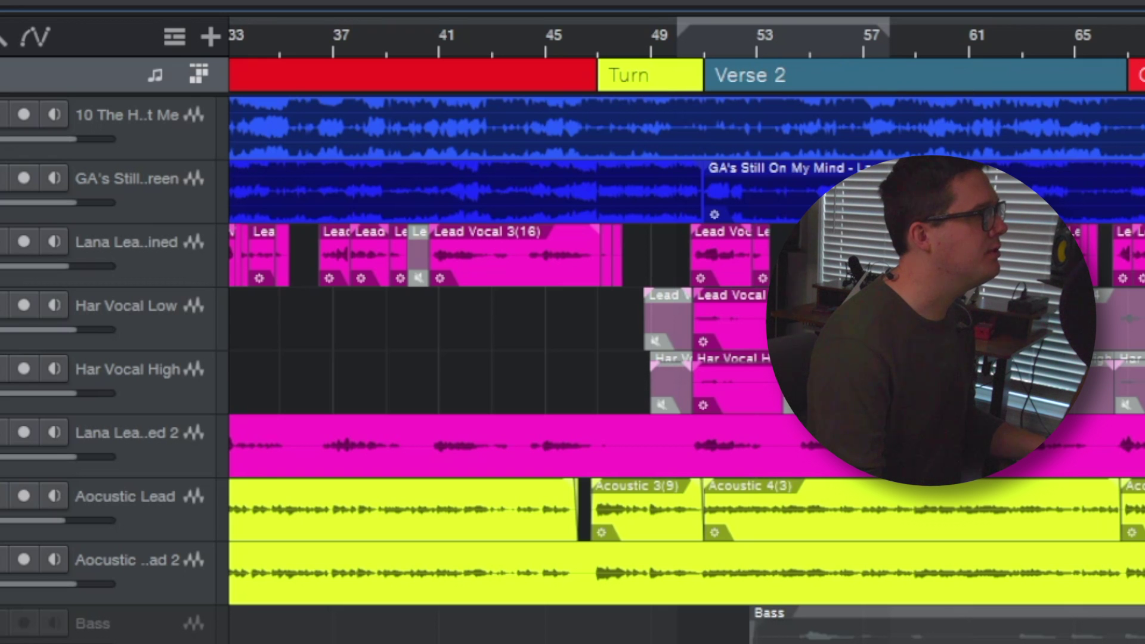
pyautogui.press('z')
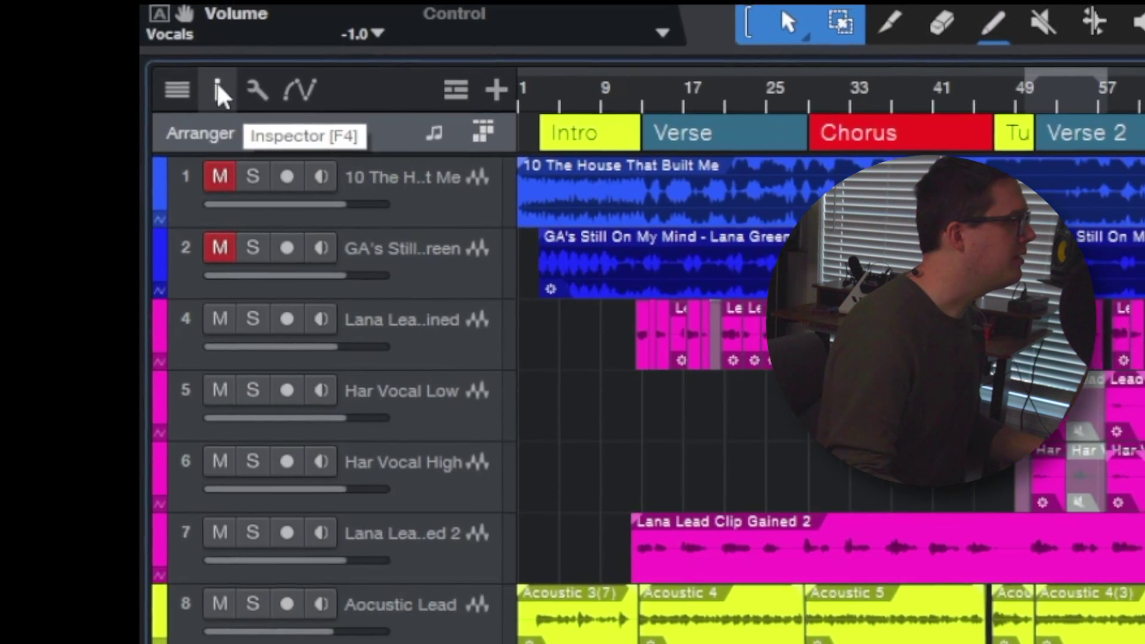
# - Open the Inspector's arranger section list and select Intro, Verse, then Chorus 2
pyautogui.click(64, 51)
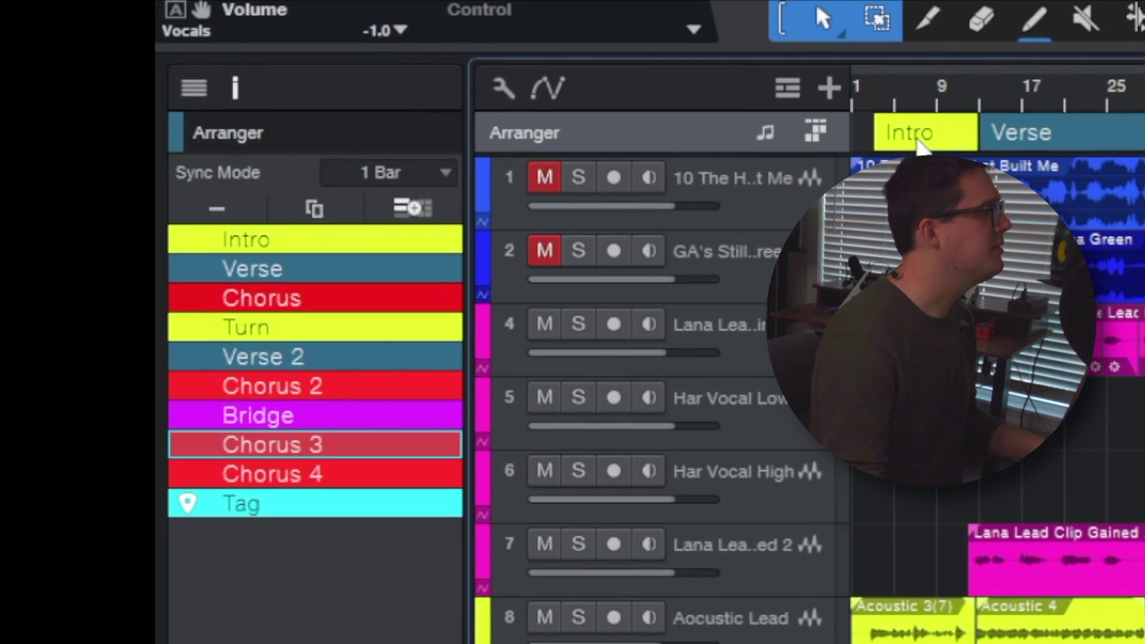
pyautogui.click(921, 141)
pyautogui.click(1014, 140)
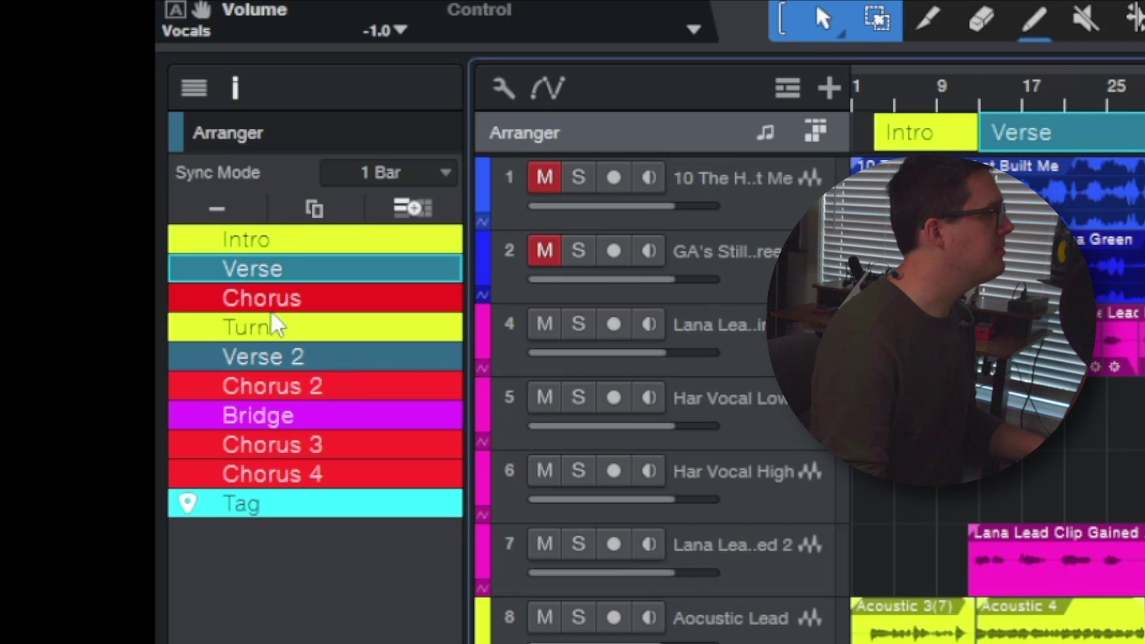
pyautogui.click(311, 387)
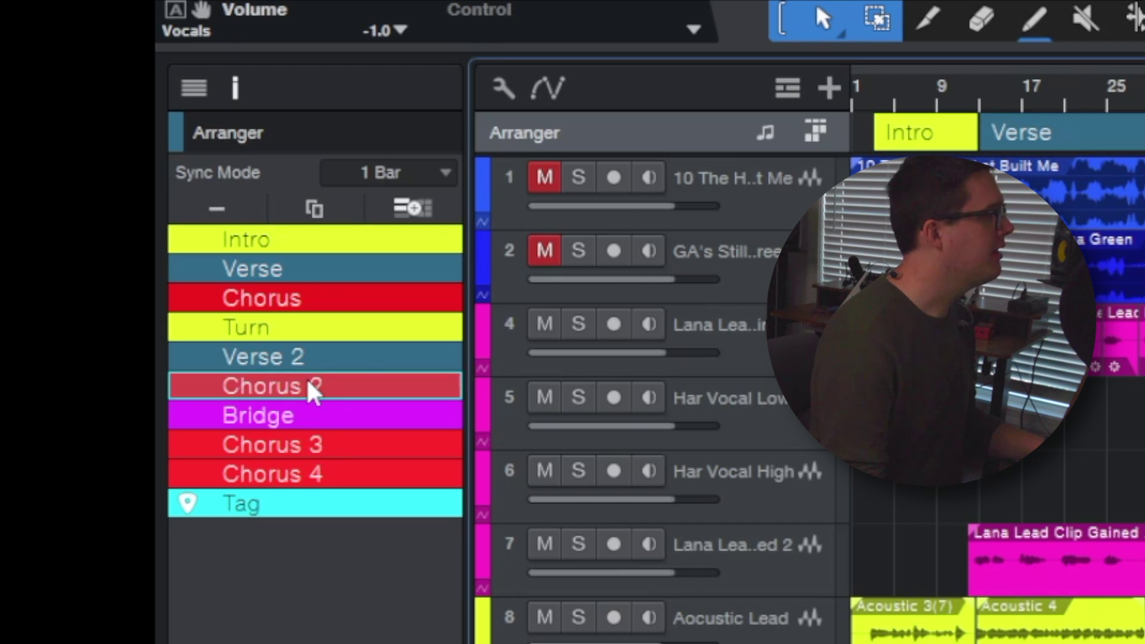
# - Recolour the Chorus 2 section orange, replacing a first green pick
pyautogui.rightClick(202, 394)
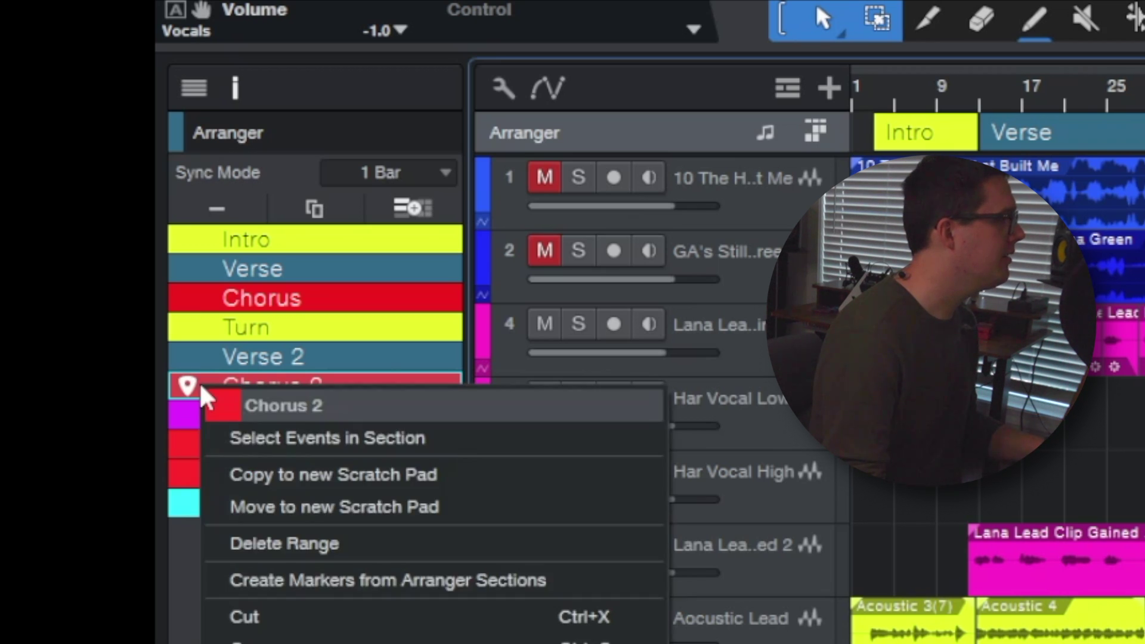
pyautogui.click(228, 411)
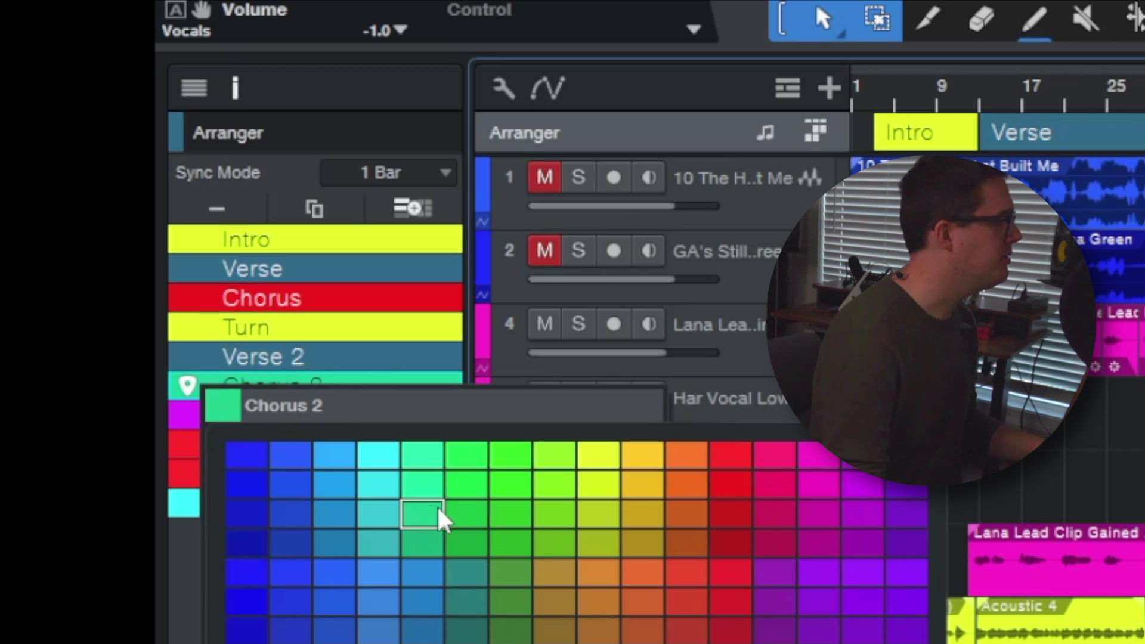
pyautogui.click(473, 521)
pyautogui.click(236, 410)
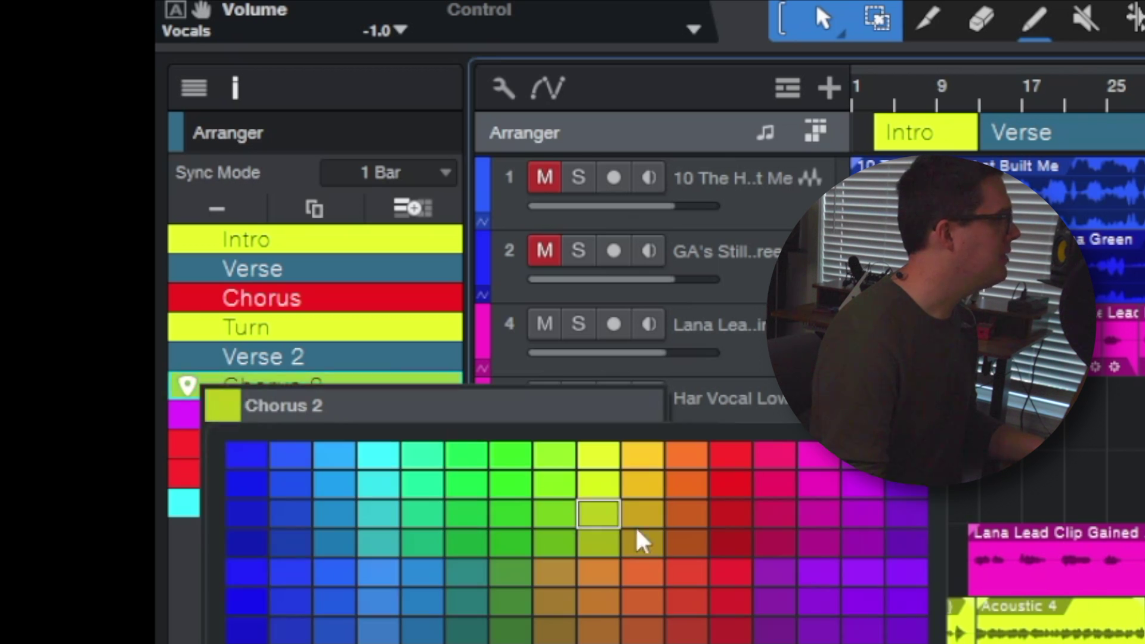
pyautogui.click(658, 579)
pyautogui.press('Escape')
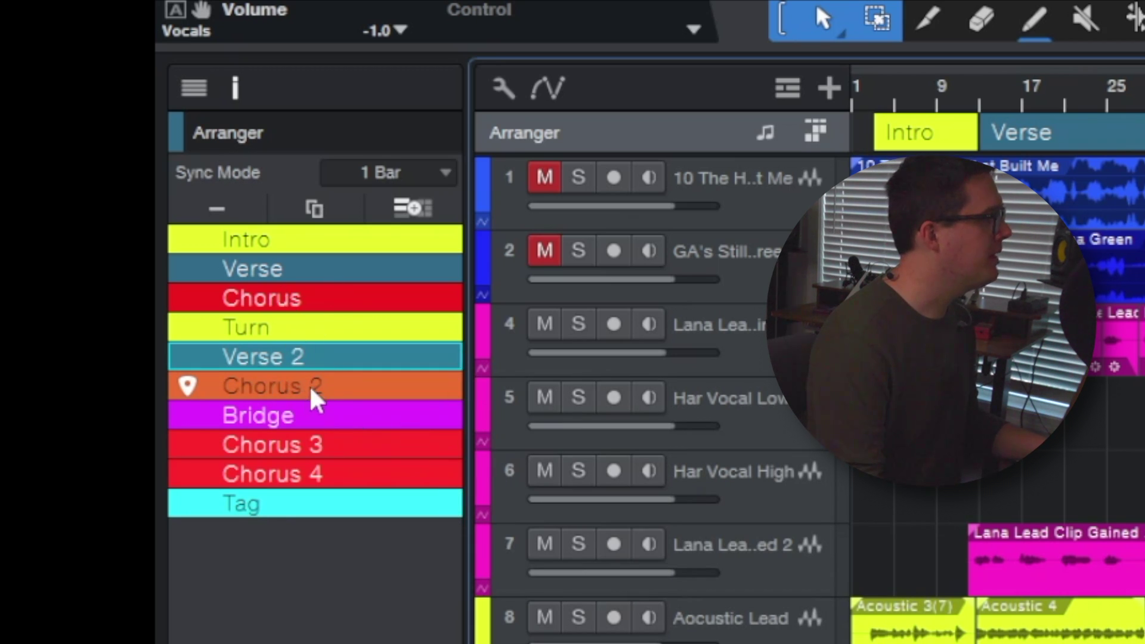
# - Rename Verse 2 to 'Verse 3' and Bridge to 'Bridge (Down)'
pyautogui.doubleClick(307, 358)
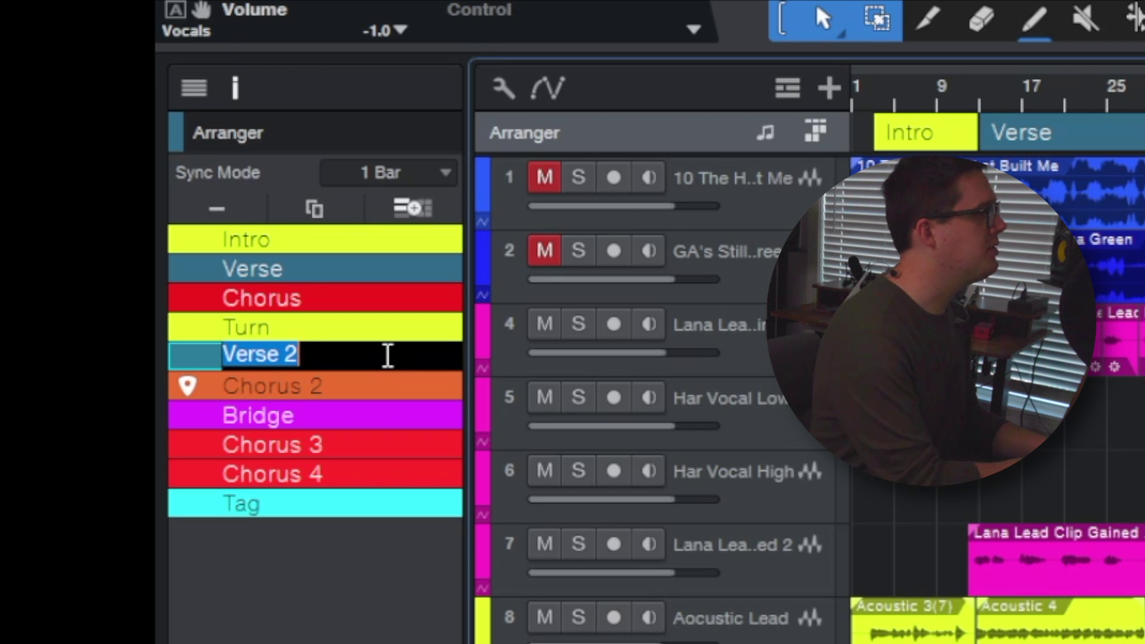
pyautogui.write('Verse 3')
pyautogui.press('Return')
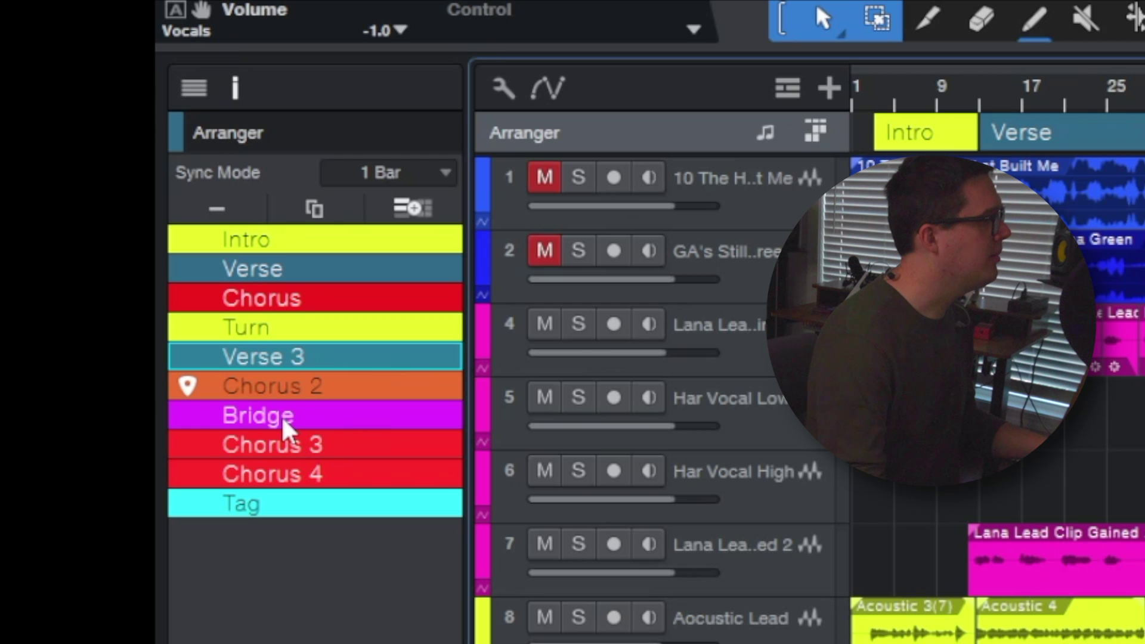
pyautogui.doubleClick(317, 417)
pyautogui.click(317, 417)
pyautogui.write('(')
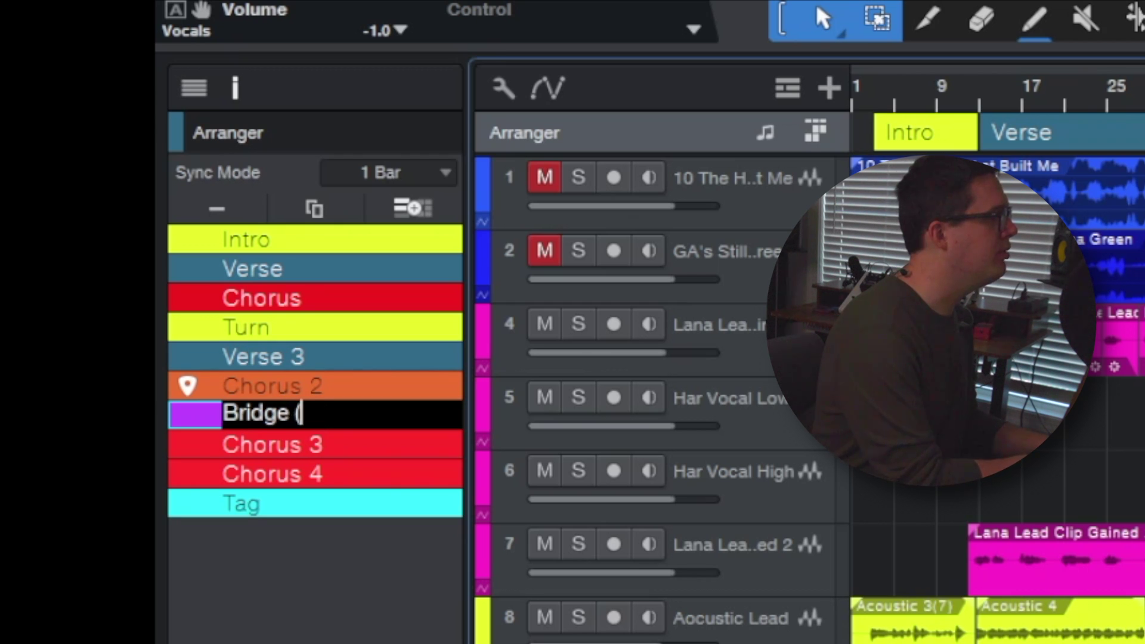
pyautogui.write('Down)')
pyautogui.press('Return')
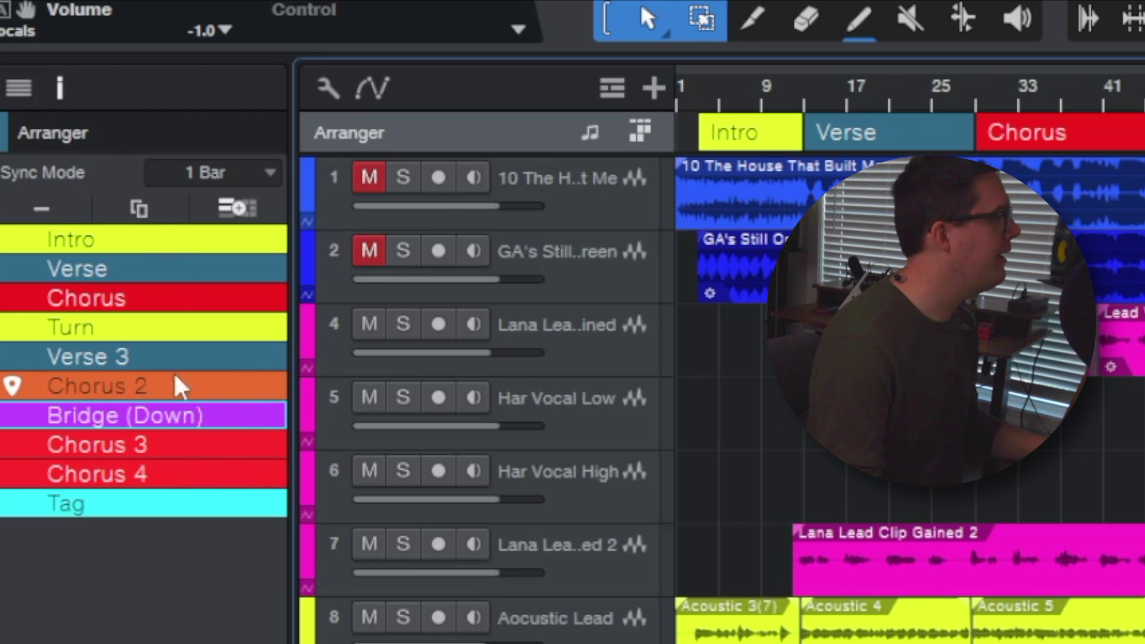
# - Switch the Inspector between track 1 and track 4 settings and the arranger section list
pyautogui.click(564, 192)
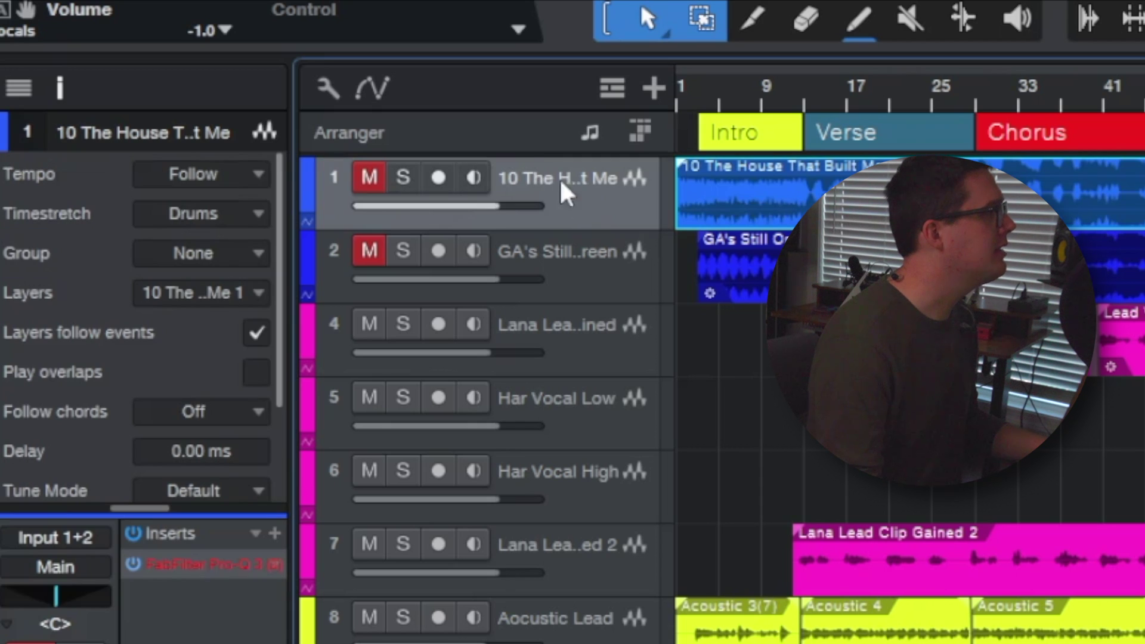
pyautogui.click(495, 143)
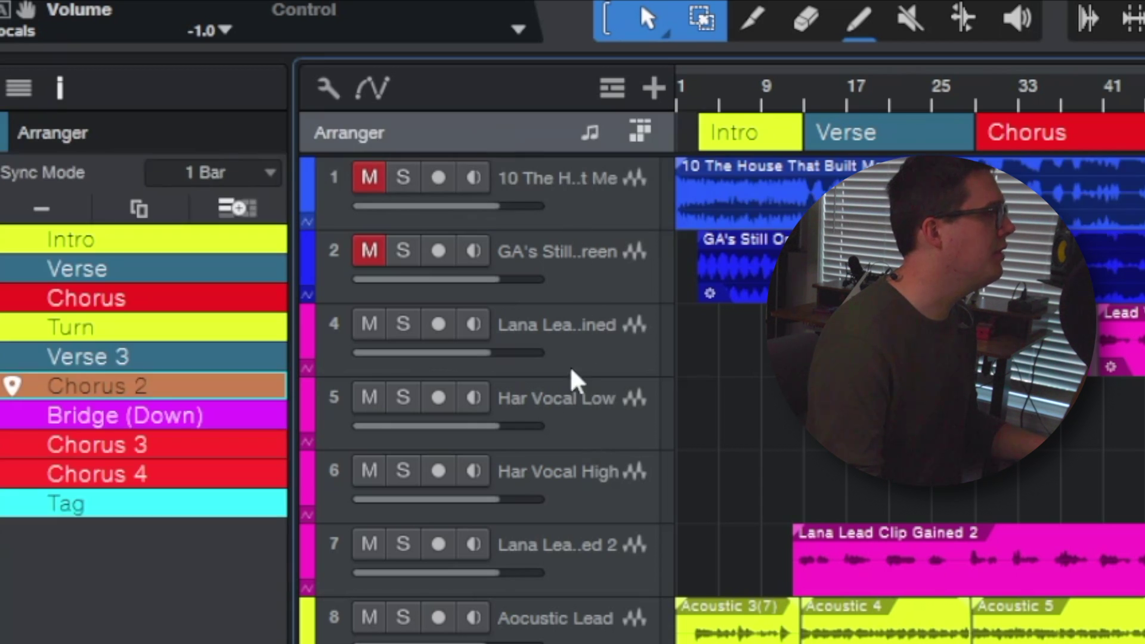
pyautogui.click(578, 222)
pyautogui.click(512, 136)
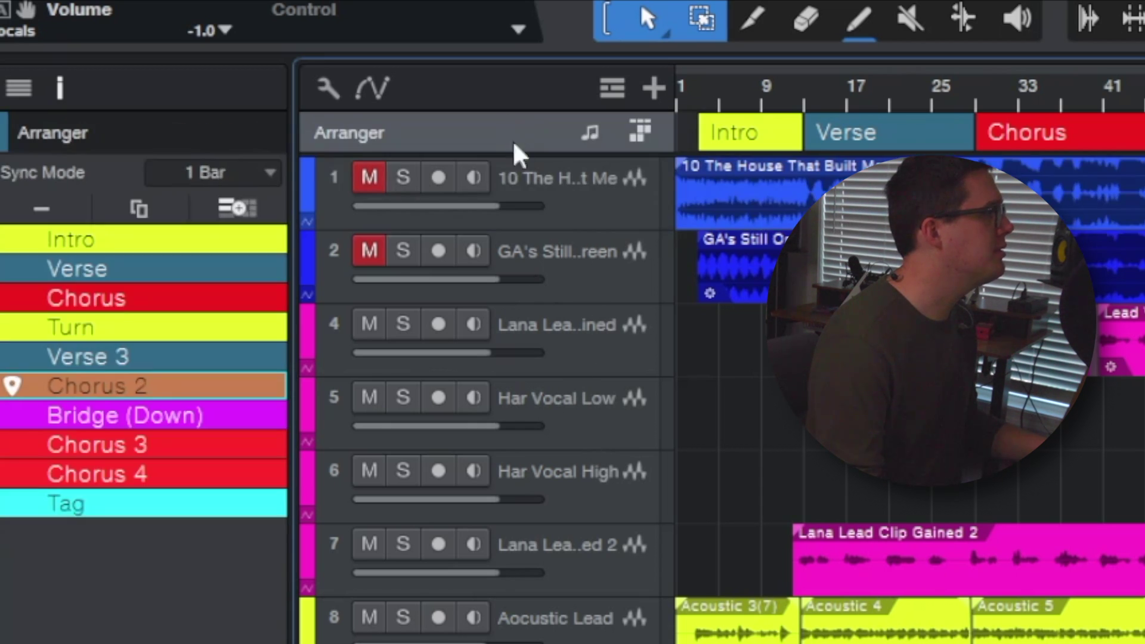
pyautogui.click(602, 351)
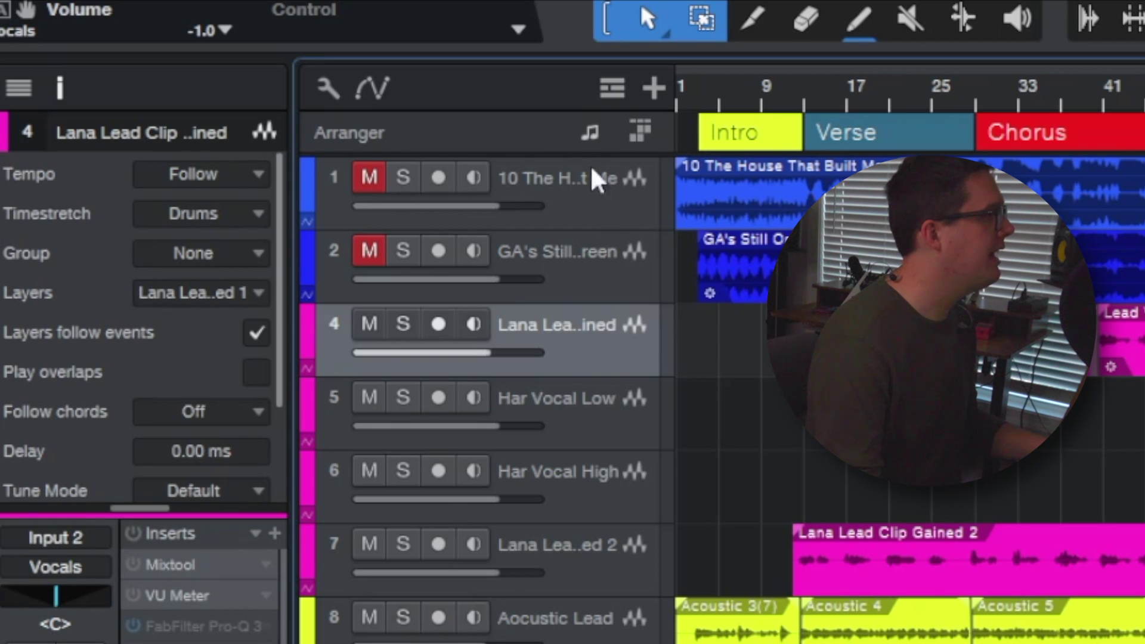
pyautogui.click(588, 220)
pyautogui.click(484, 137)
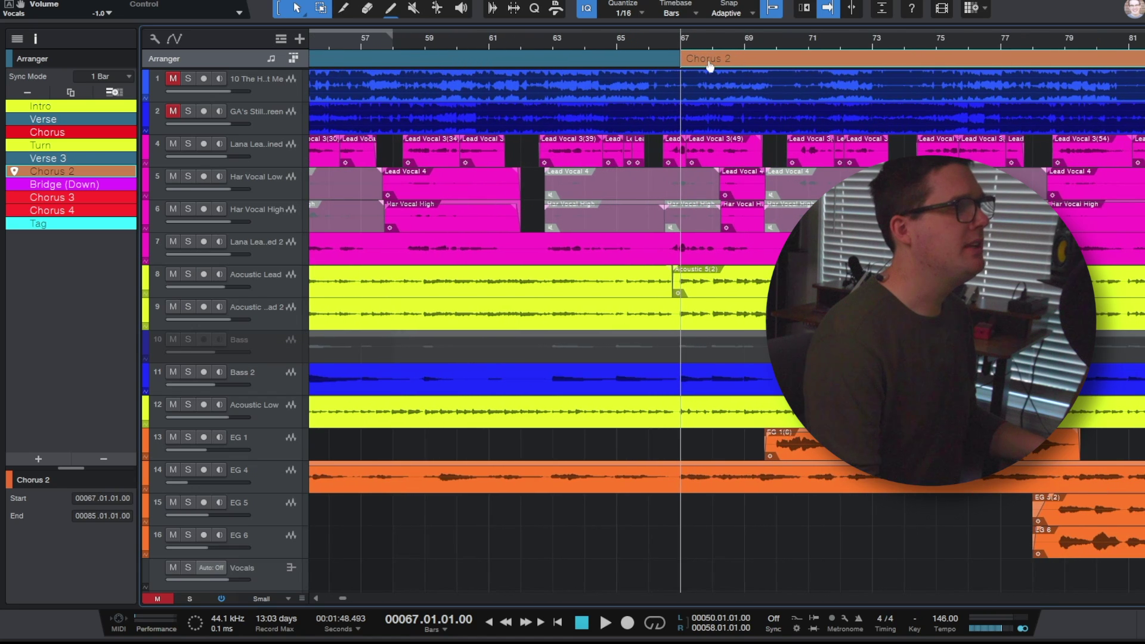
pyautogui.scroll(1, 710, 65)
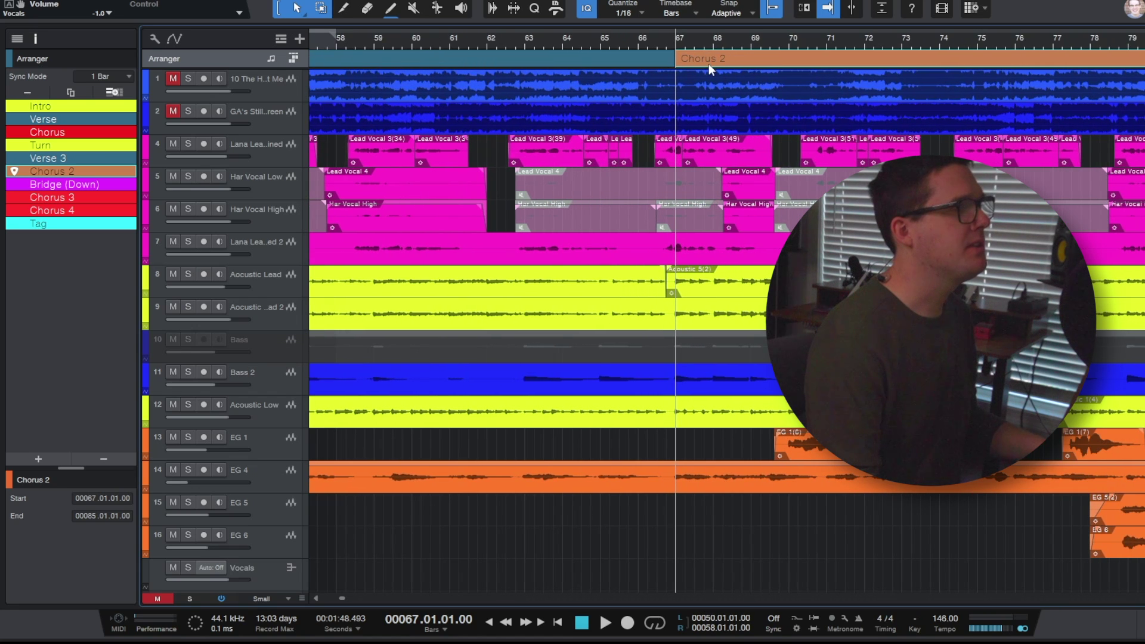
pyautogui.scroll(3, 678, 39)
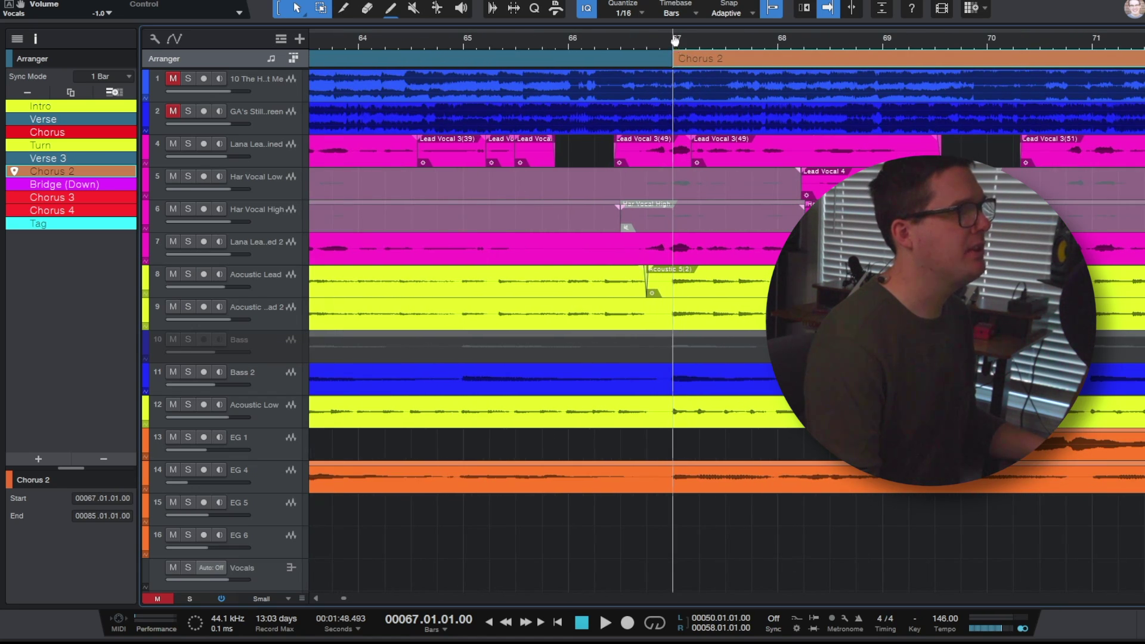
pyautogui.scroll(-5, 673, 30)
pyautogui.press('space')
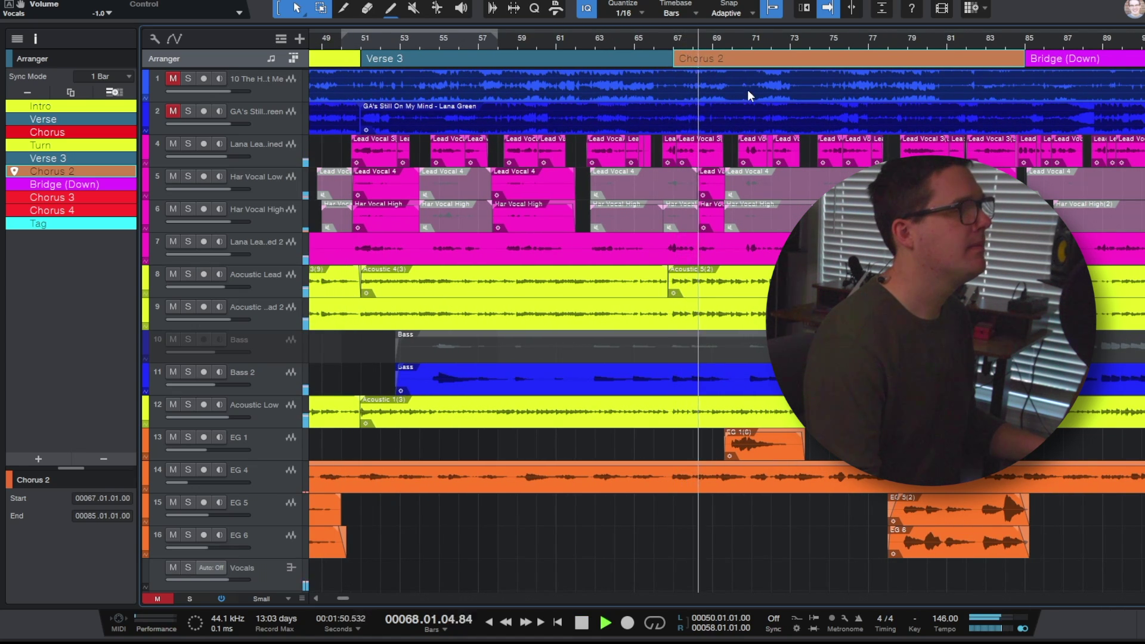
pyautogui.press('space')
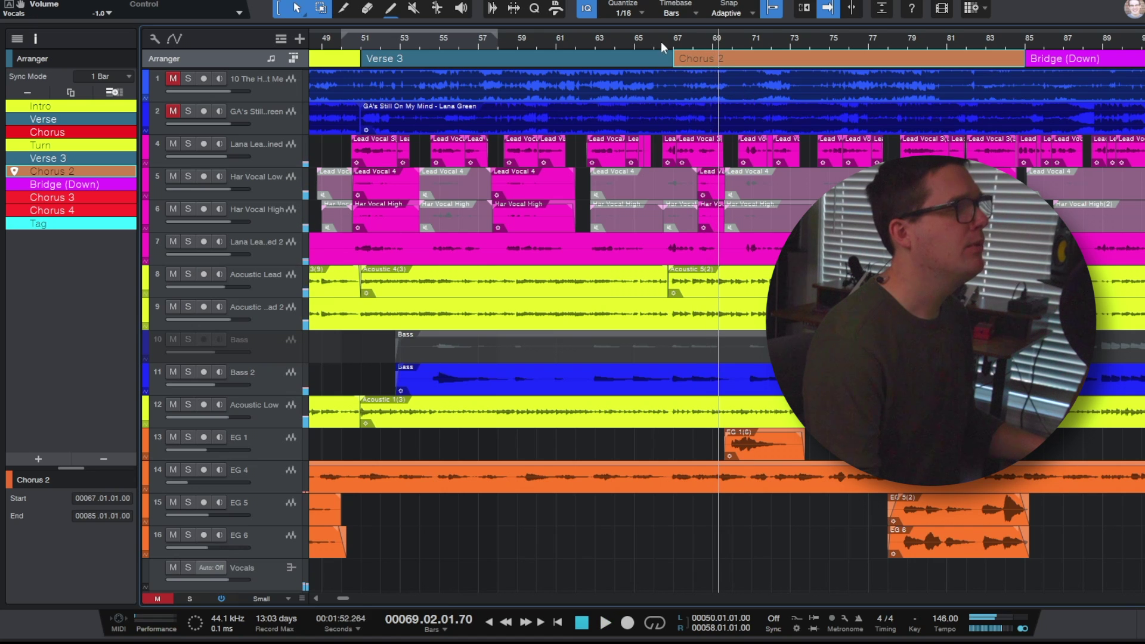
pyautogui.click(678, 42)
pyautogui.scroll(-5, 682, 33)
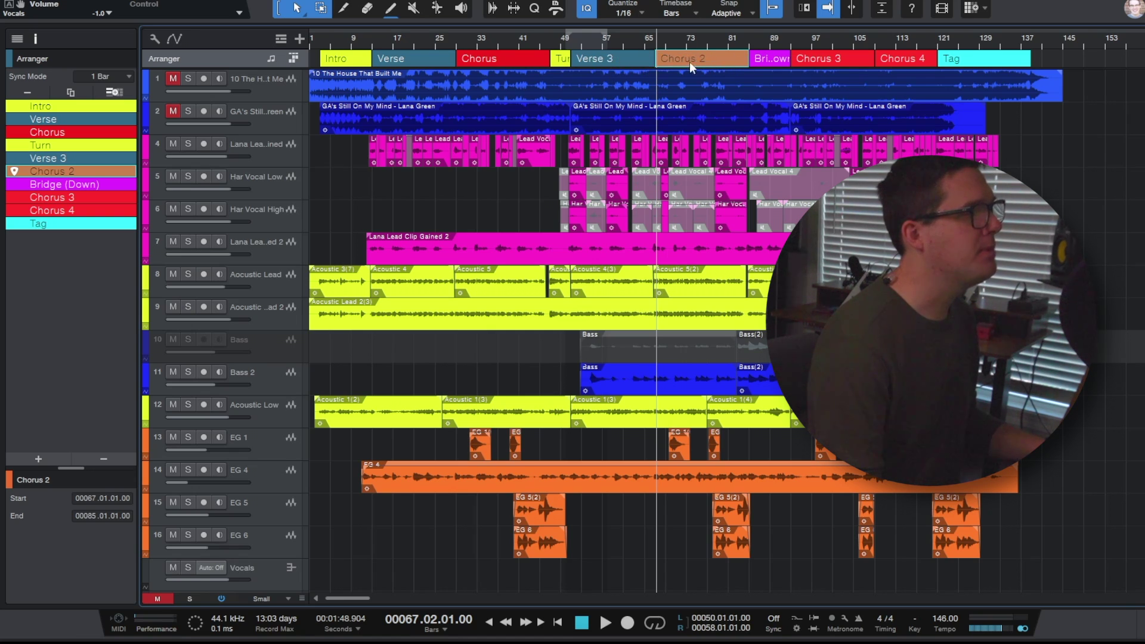
# - Insert Chorus 2 before Verse 3 (bars 51–69) and play the transition from bar 49
pyautogui.moveTo(695, 58); pyautogui.dragTo(569, 66)
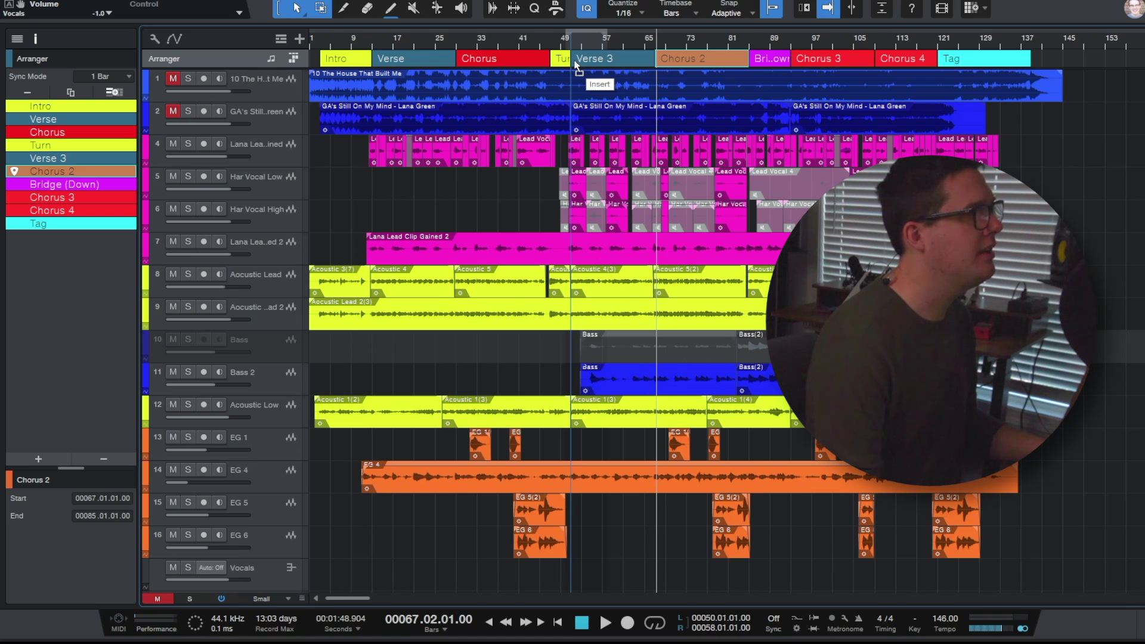
pyautogui.moveTo(576, 65); pyautogui.dragTo(575, 63)
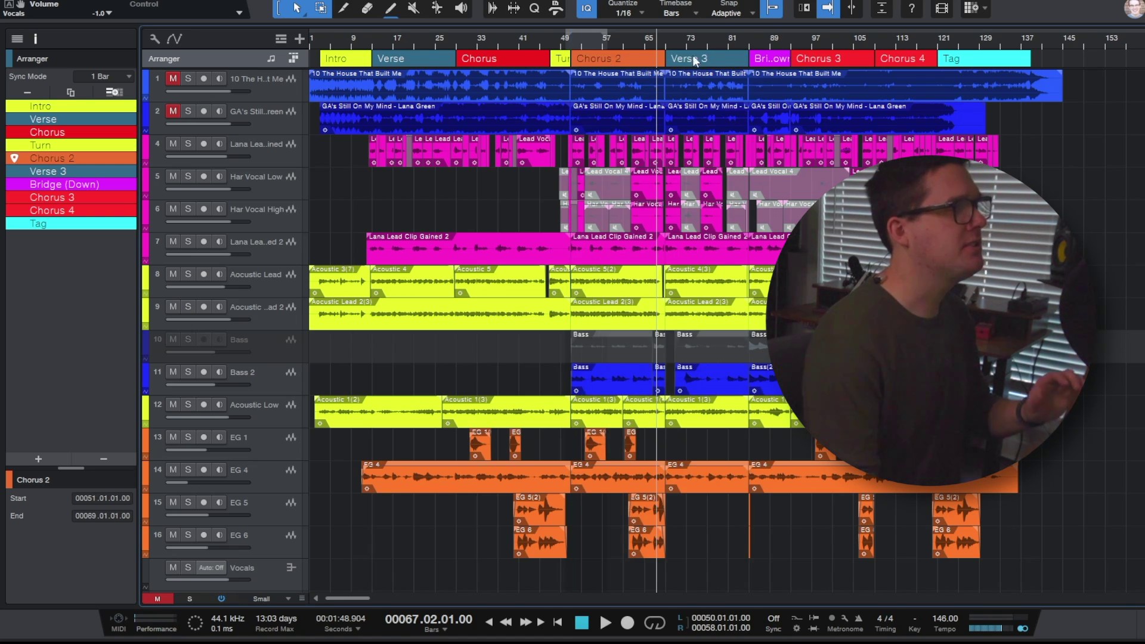
pyautogui.scroll(6, 555, 48)
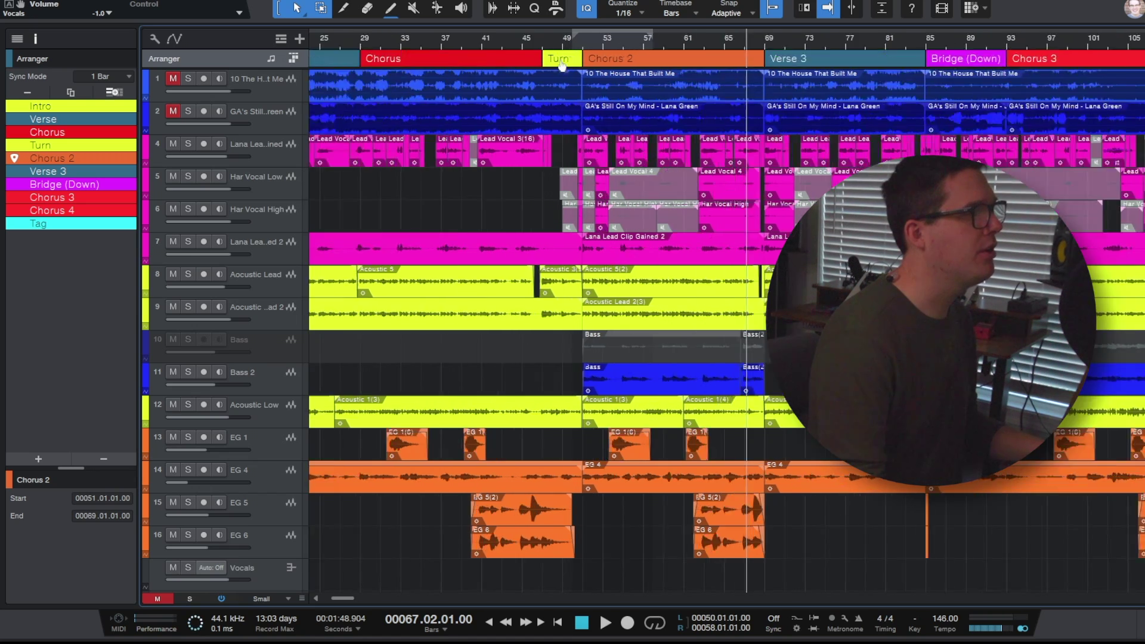
pyautogui.click(588, 46)
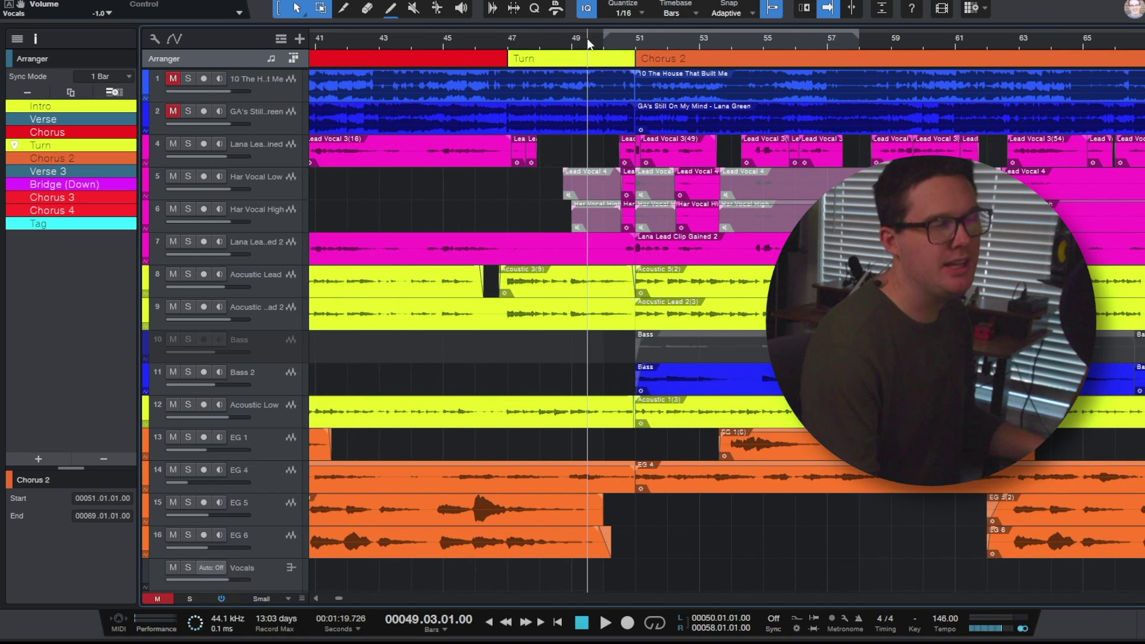
pyautogui.press('space')
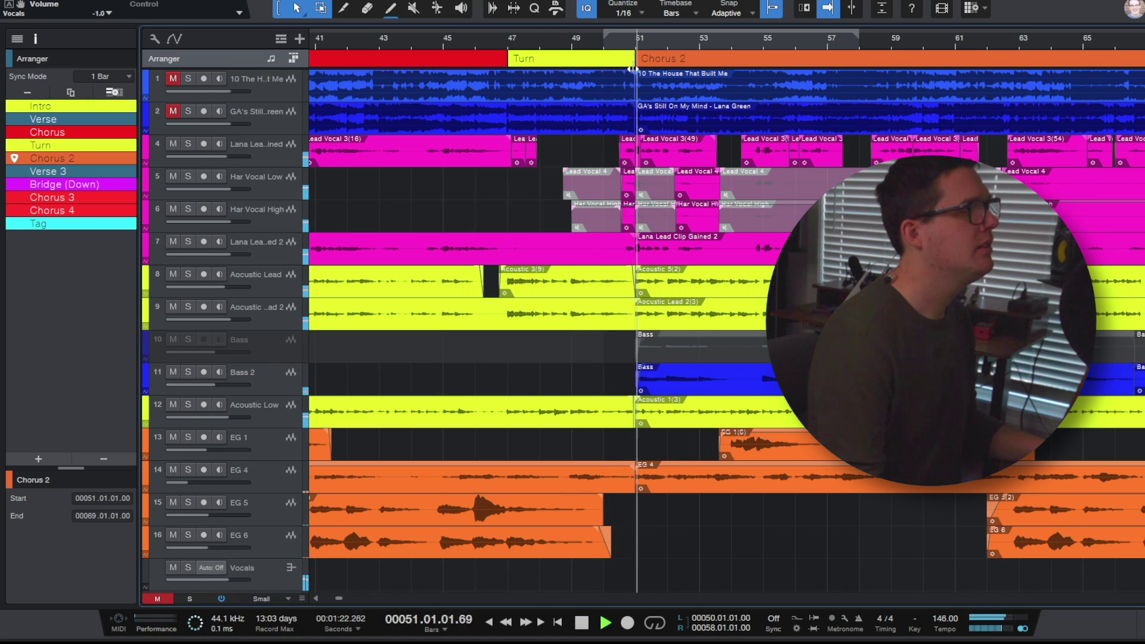
pyautogui.moveTo(626, 34); pyautogui.dragTo(623, 8)
pyautogui.press('space')
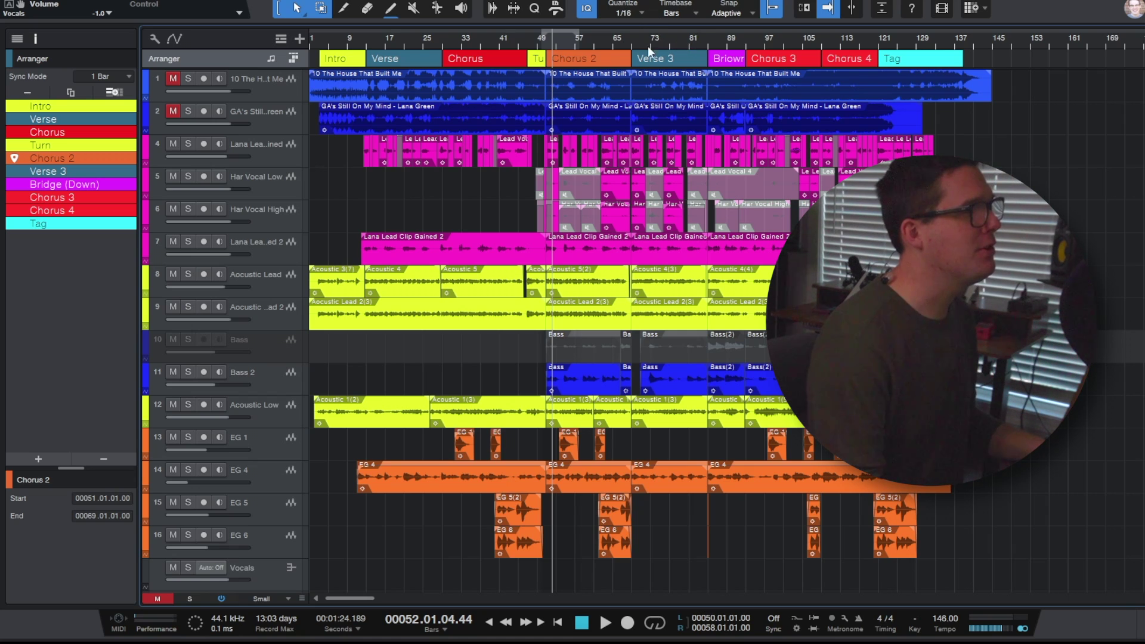
# - Move Chorus 2 back to bars 67–85, with Verse 3 again following the Turn
pyautogui.moveTo(599, 62); pyautogui.dragTo(708, 56)
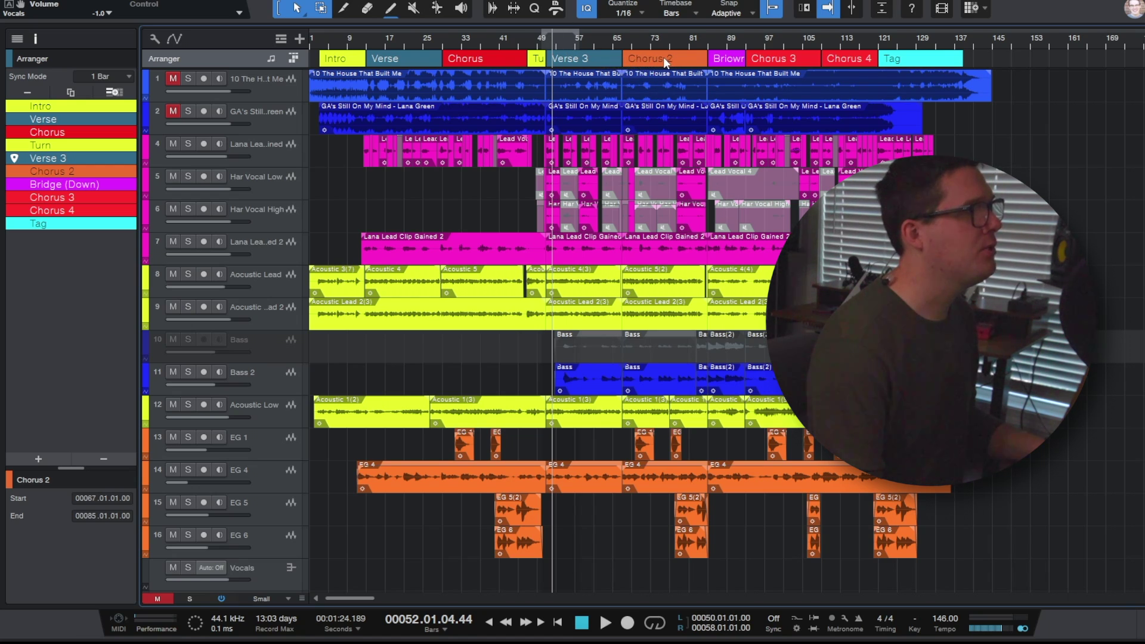
pyautogui.moveTo(664, 58); pyautogui.dragTo(581, 63)
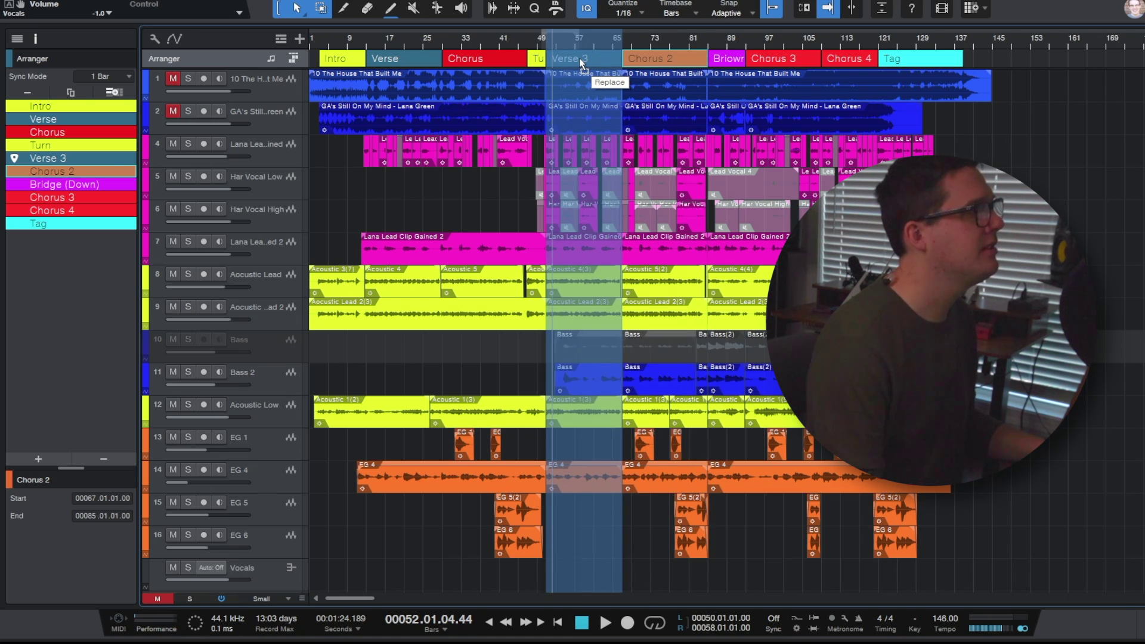
pyautogui.moveTo(582, 62); pyautogui.dragTo(582, 62)
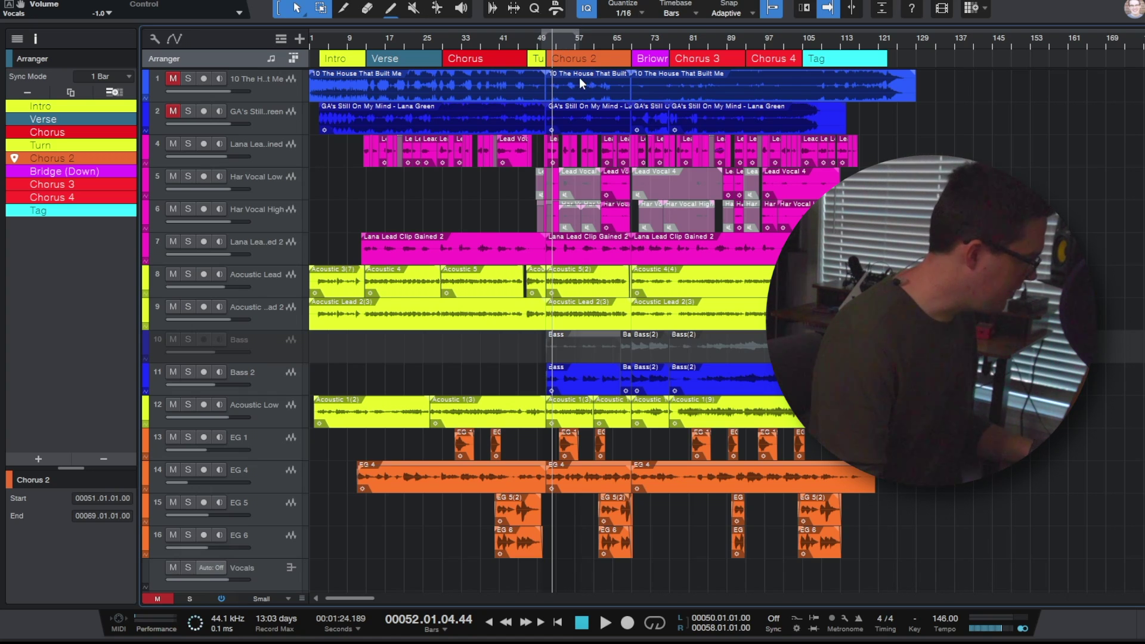
pyautogui.moveTo(579, 77); pyautogui.dragTo(580, 78)
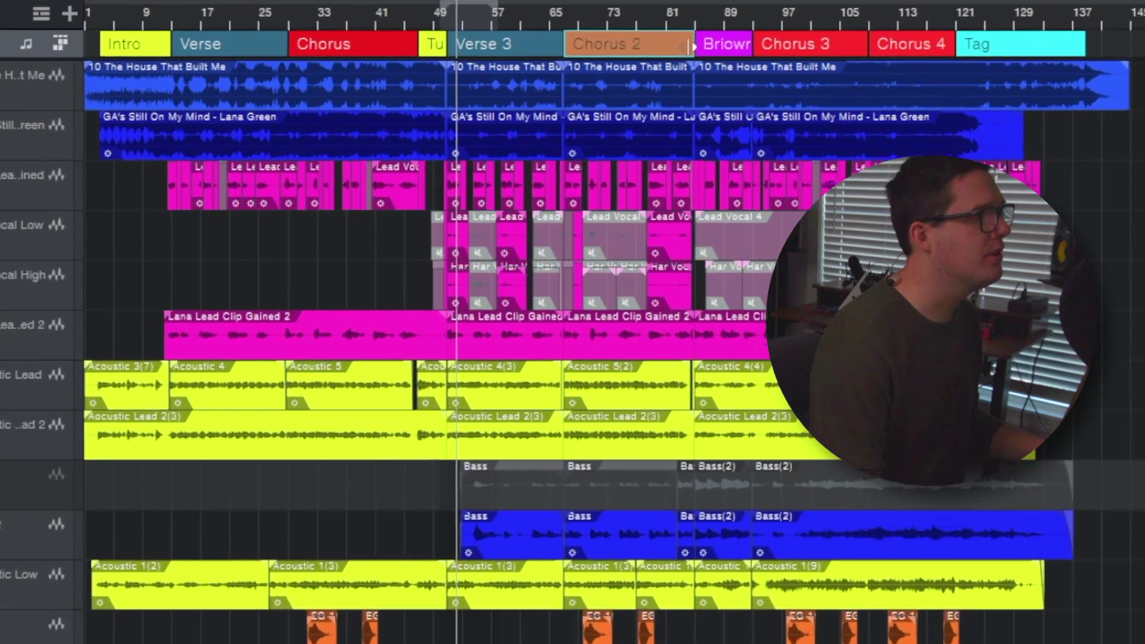
# - Trim Chorus 2 to end at bar 77 and add a new section stretched from bar 77 to 85
pyautogui.moveTo(707, 60); pyautogui.dragTo(673, 64)
pyautogui.moveTo(532, 107); pyautogui.dragTo(534, 60)
pyautogui.scroll(4, 539, 89)
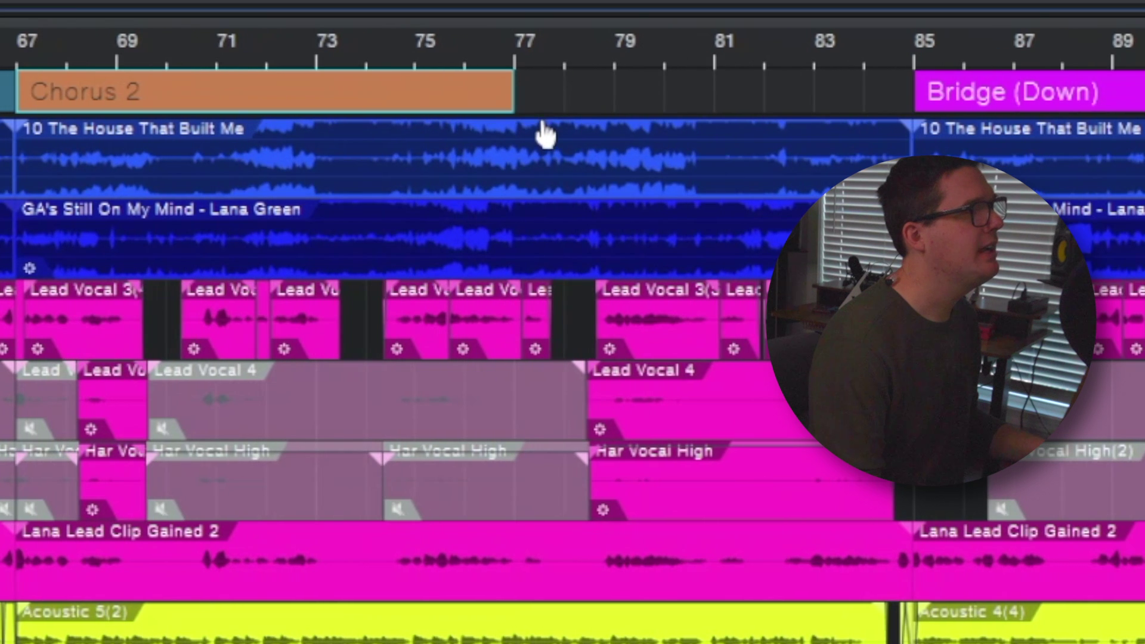
pyautogui.doubleClick(532, 89)
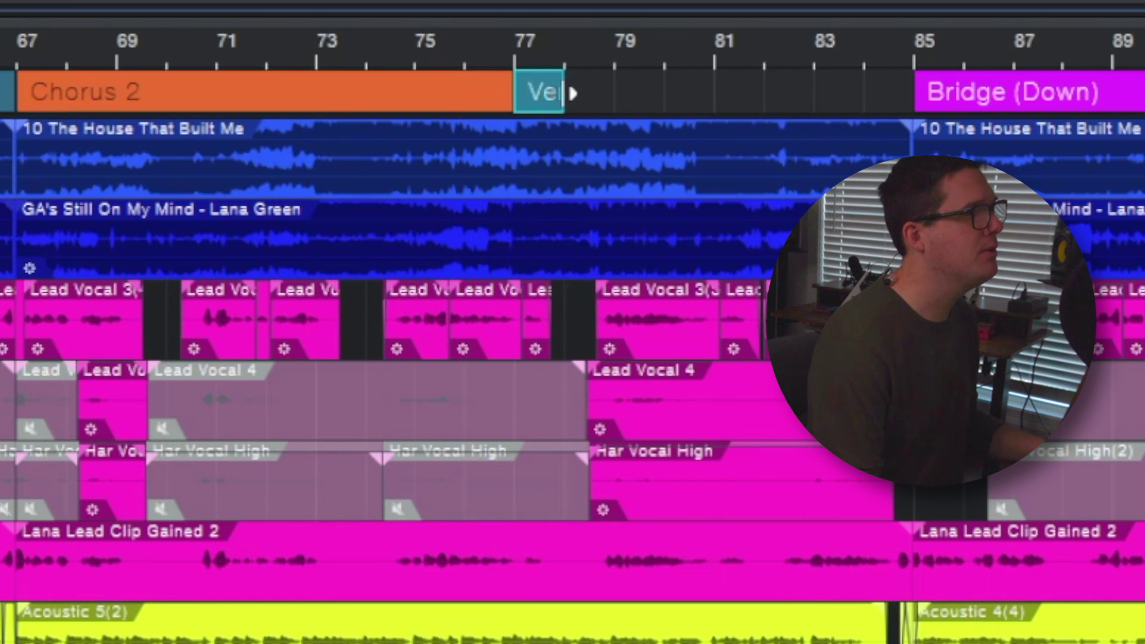
pyautogui.moveTo(574, 92); pyautogui.dragTo(914, 114)
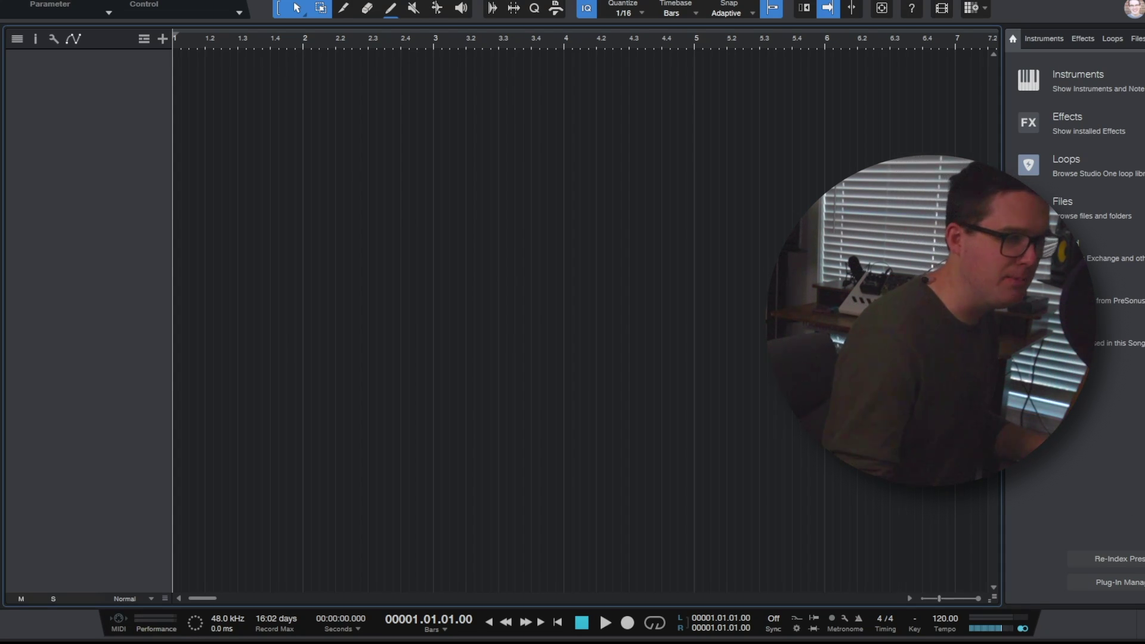
# - Hide the Browser with F5 and enable the Arranger track from the global tracks list
pyautogui.press('F5')
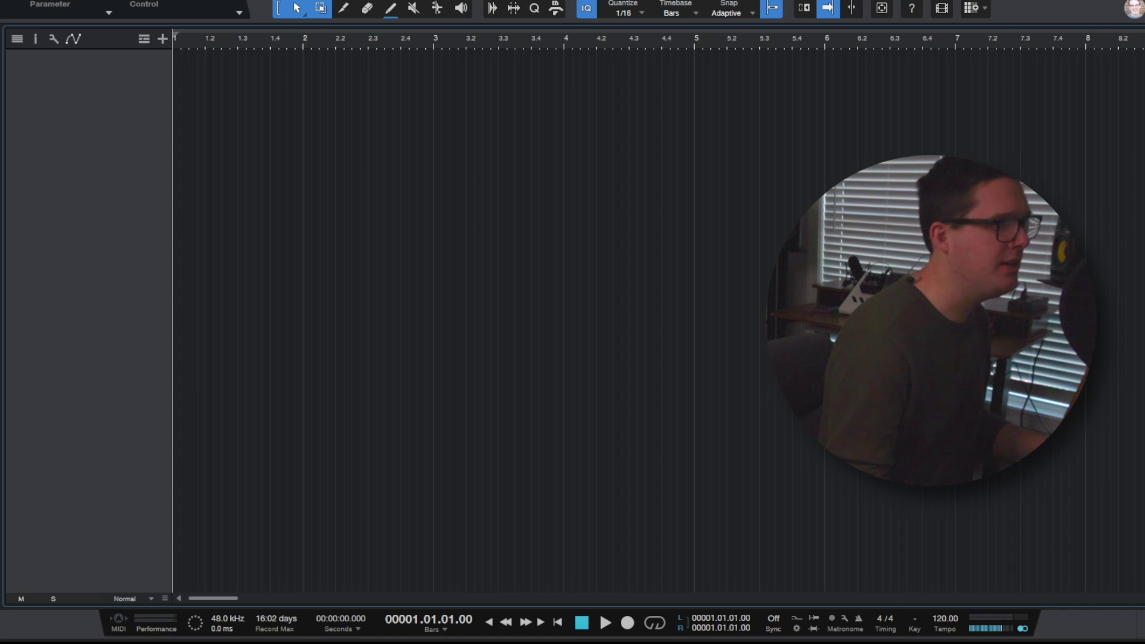
pyautogui.click(145, 39)
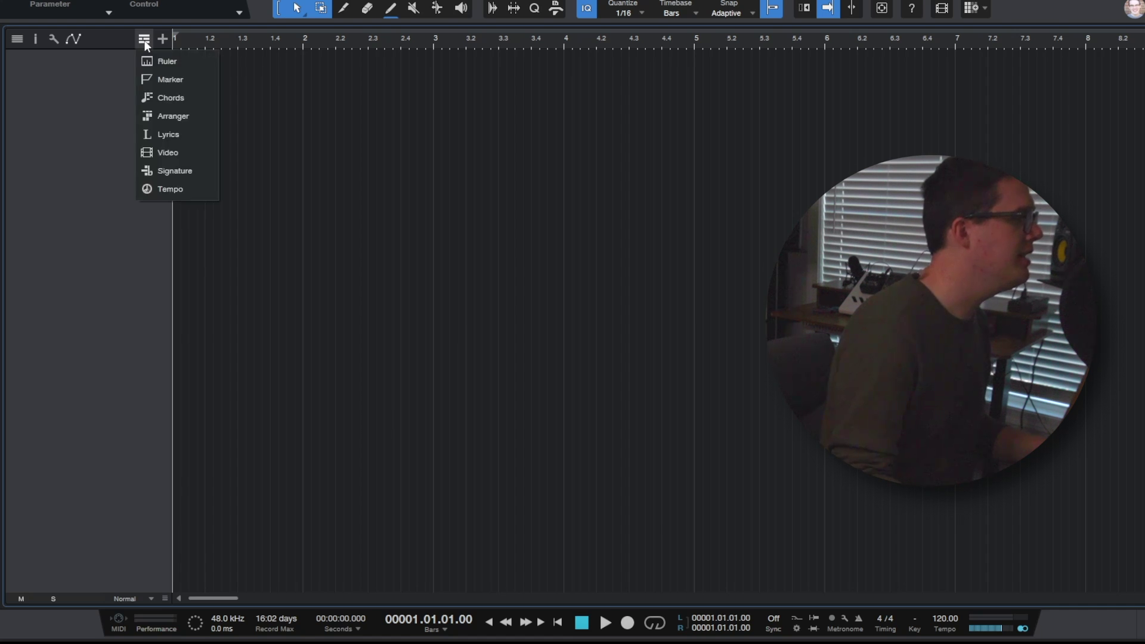
pyautogui.click(177, 116)
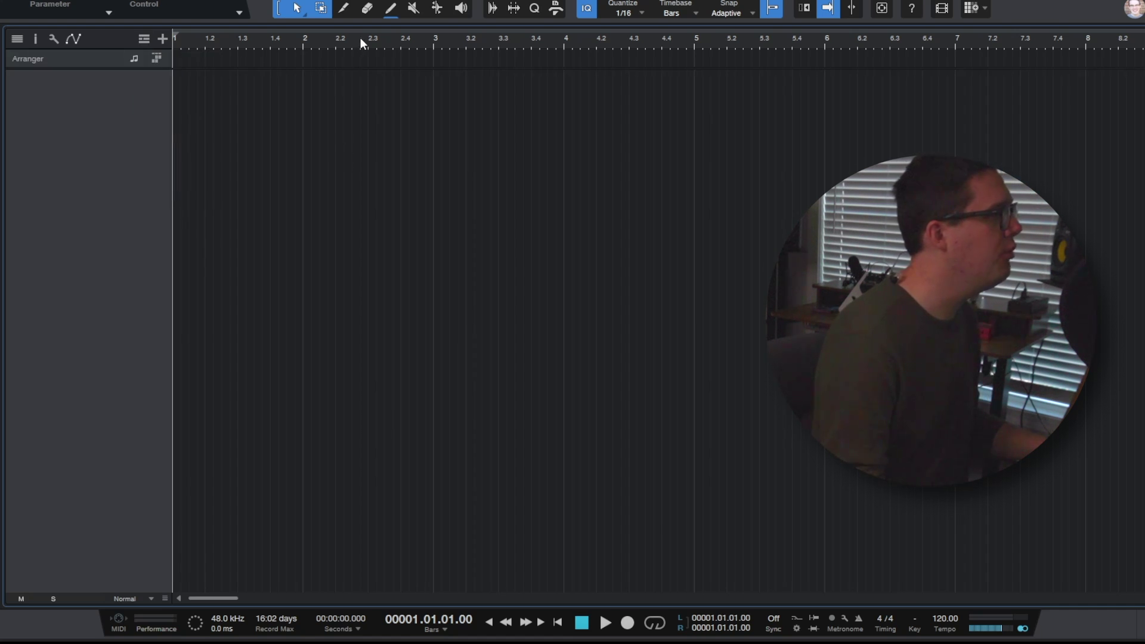
# - Create an Intro section at bar 5 and stretch its end to bar 9
pyautogui.moveTo(360, 38); pyautogui.dragTo(362, 17)
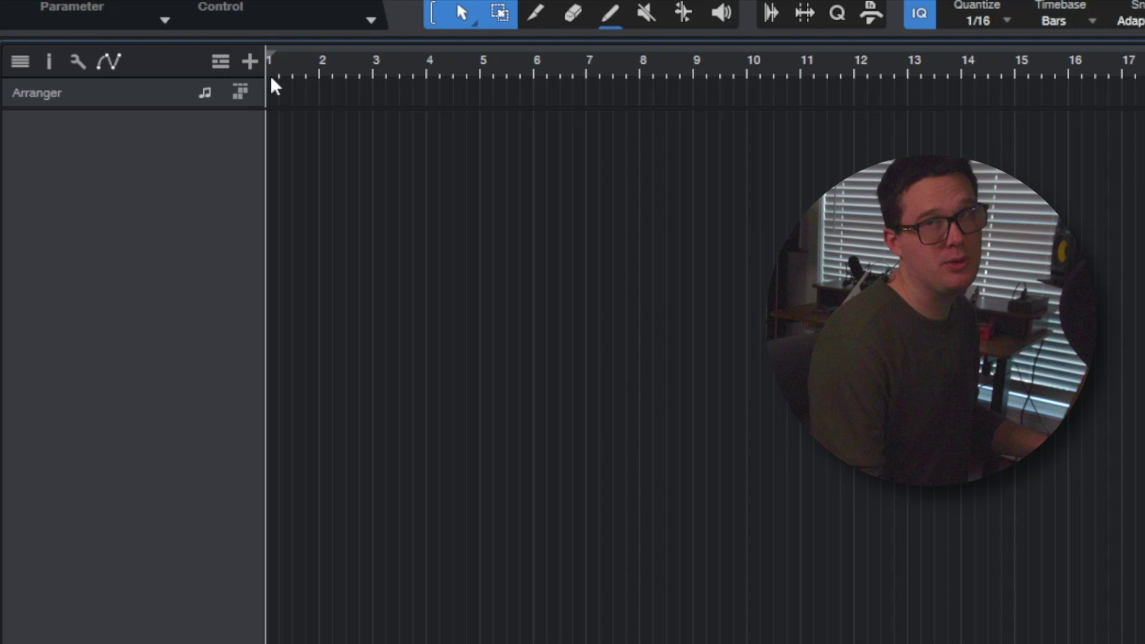
pyautogui.moveTo(359, 67); pyautogui.dragTo(361, 111)
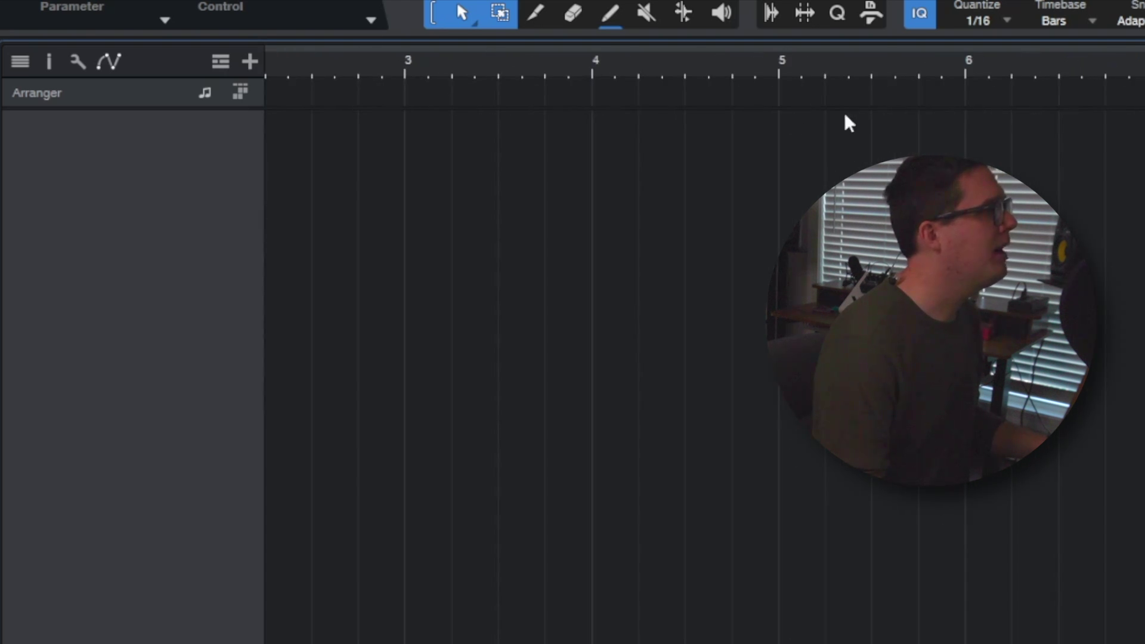
pyautogui.doubleClick(797, 96)
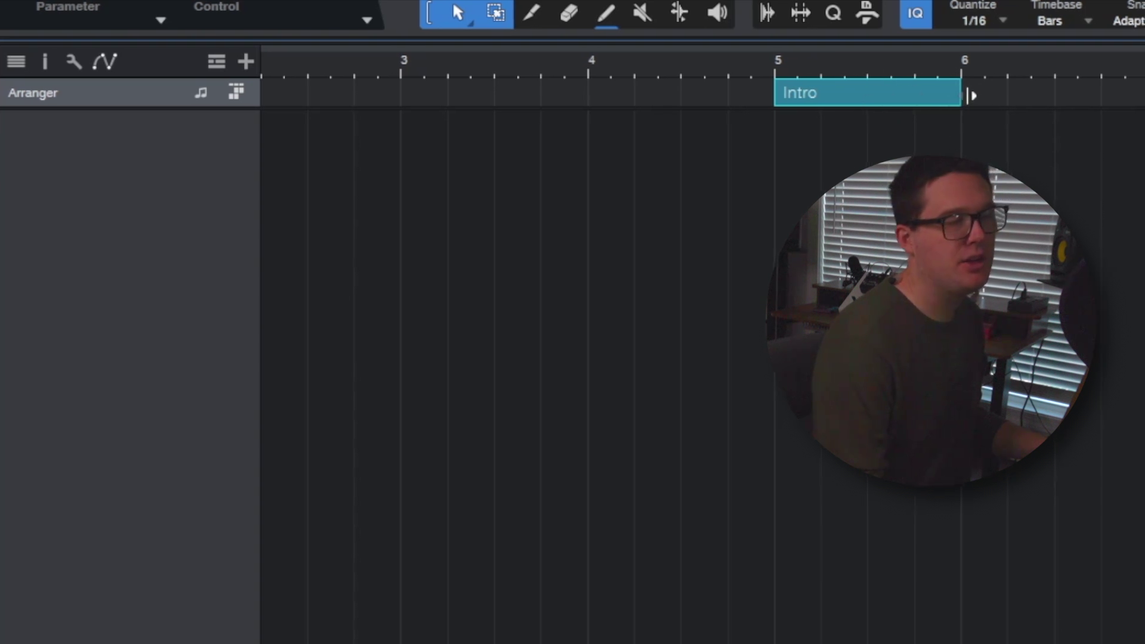
pyautogui.moveTo(969, 95); pyautogui.dragTo(998, 98)
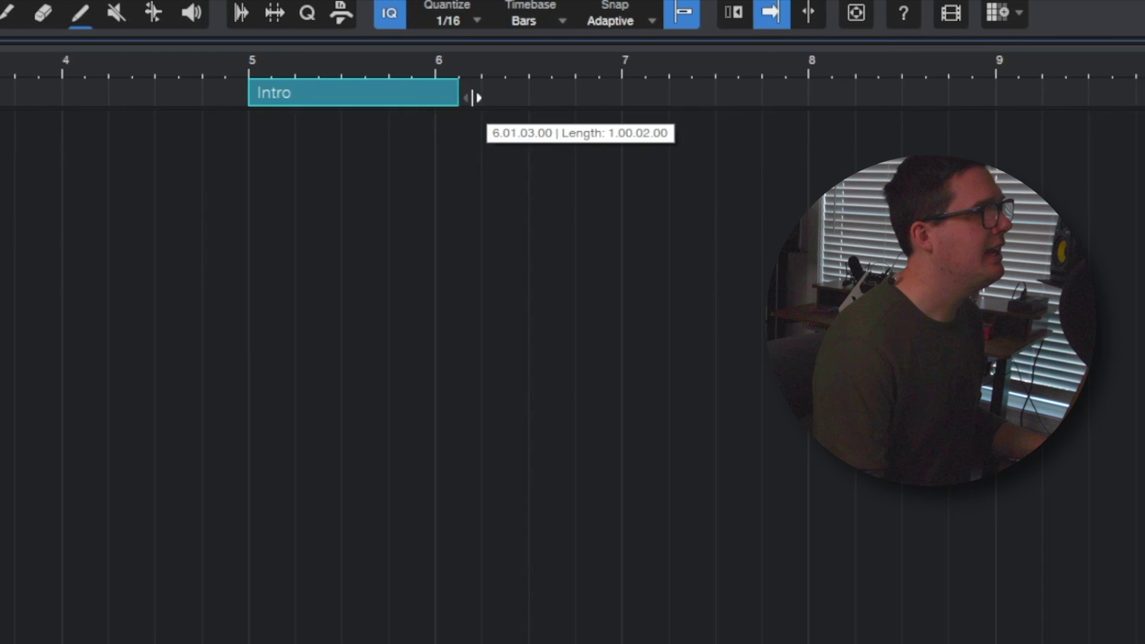
pyautogui.moveTo(472, 98); pyautogui.dragTo(499, 175)
pyautogui.moveTo(396, 175); pyautogui.dragTo(899, 167)
pyautogui.press('w')
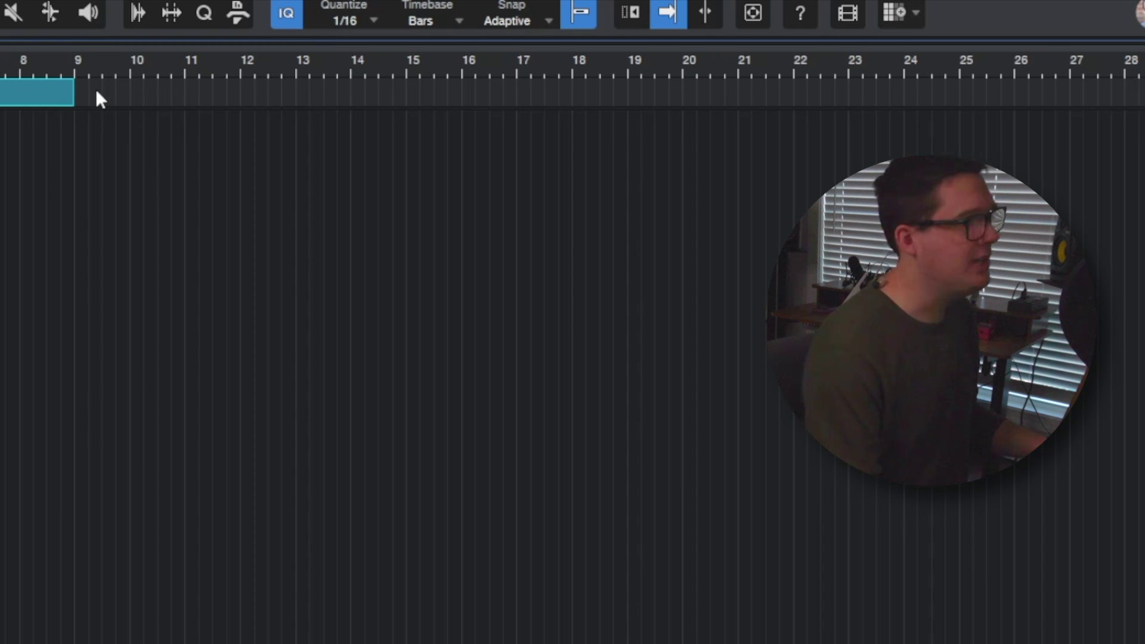
pyautogui.doubleClick(99, 98)
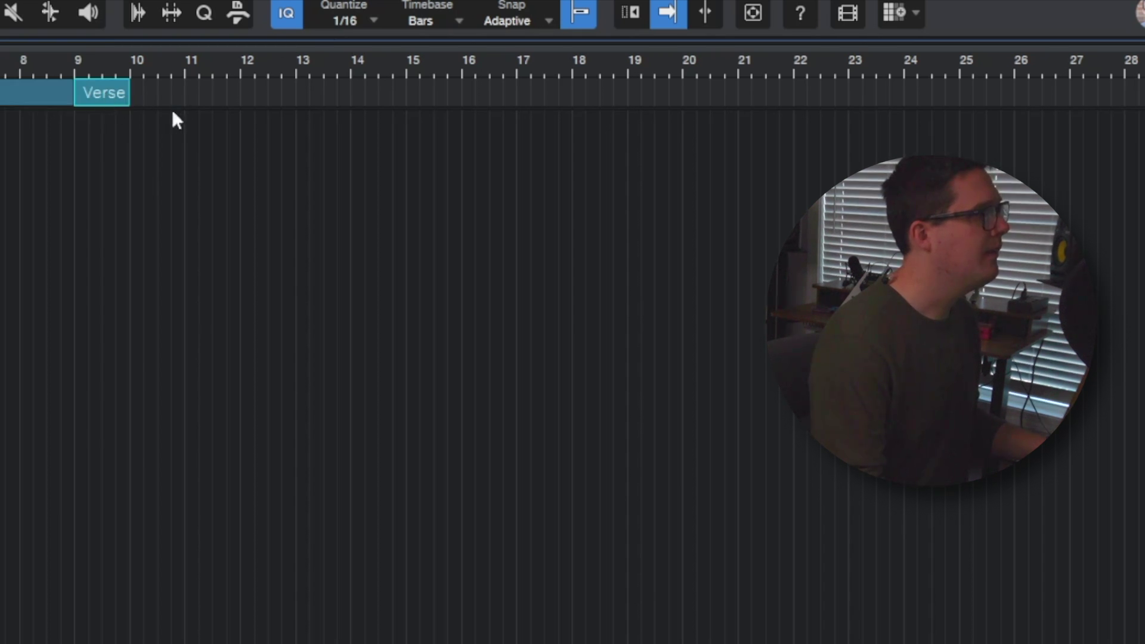
pyautogui.moveTo(130, 97); pyautogui.dragTo(348, 115)
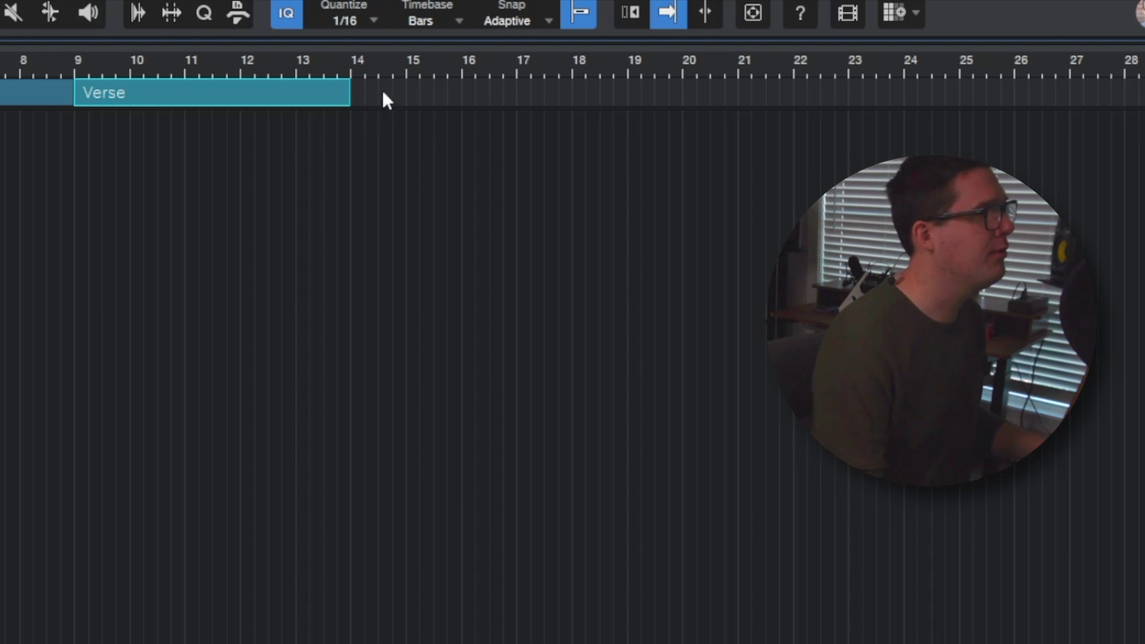
pyautogui.moveTo(371, 94)
pyautogui.mouseDown()
pyautogui.moveTo(700, 110)
pyautogui.moveTo(784, 102)
pyautogui.mouseUp()
pyautogui.click(796, 95)
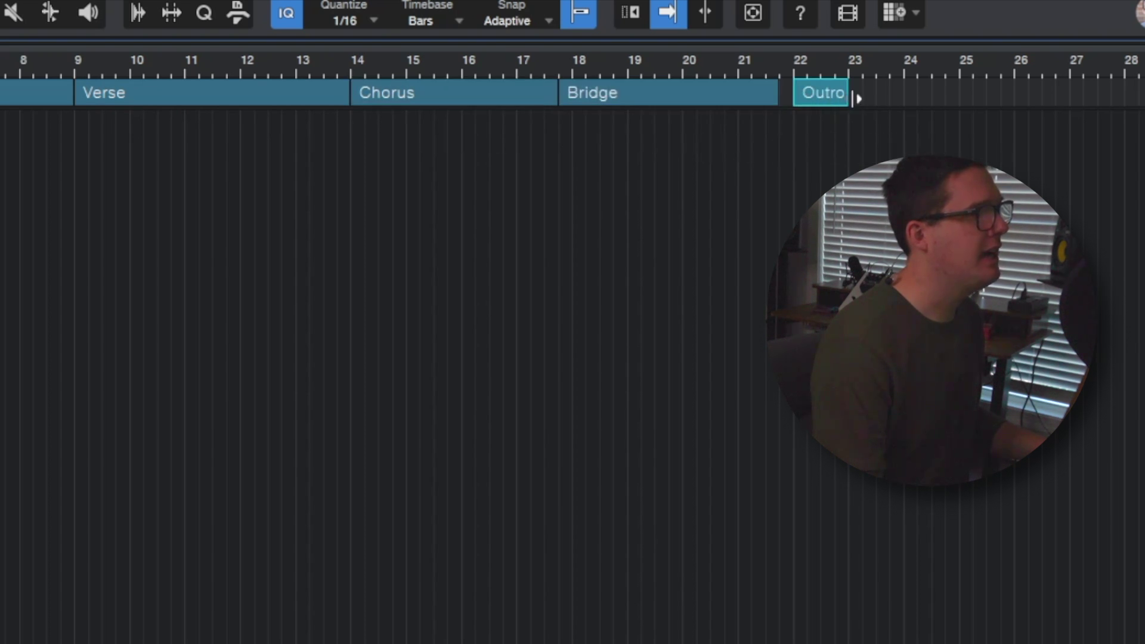
pyautogui.moveTo(854, 98); pyautogui.dragTo(1068, 120)
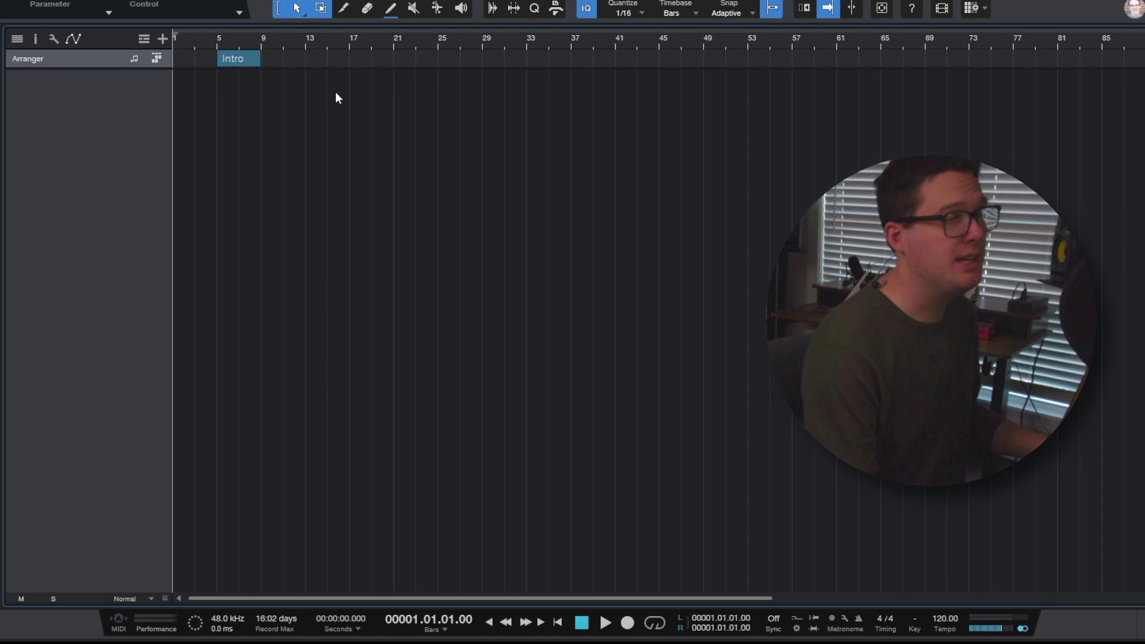
# - Extend the Intro section so it ends at bar 105
pyautogui.moveTo(267, 57); pyautogui.dragTo(1133, 57)
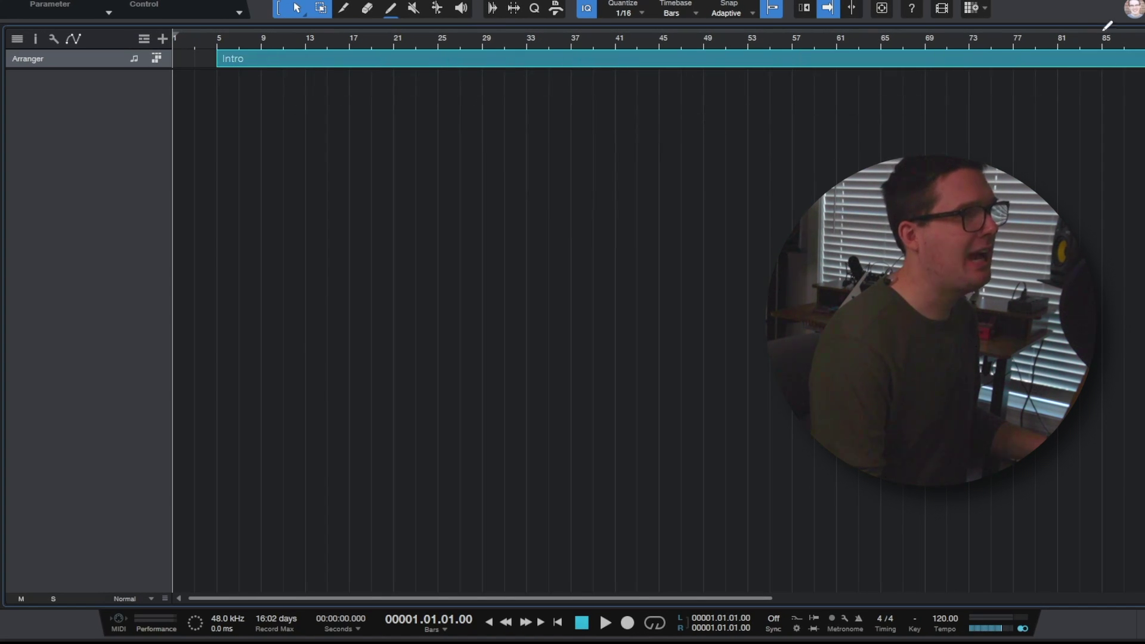
pyautogui.scroll(-3, 1104, 29)
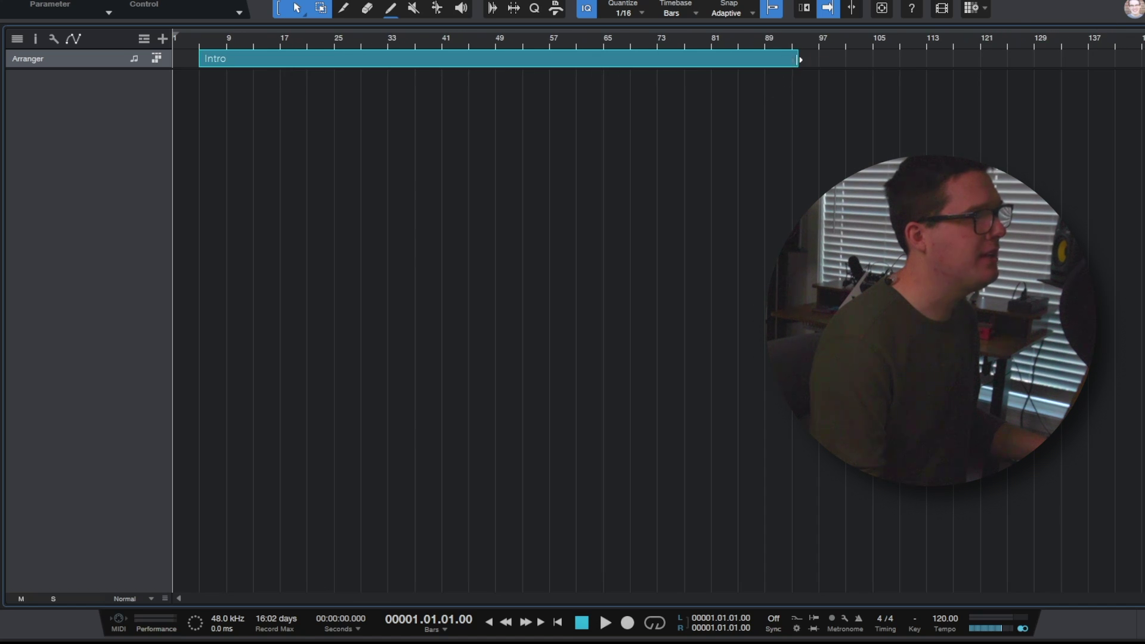
pyautogui.moveTo(799, 59); pyautogui.dragTo(872, 65)
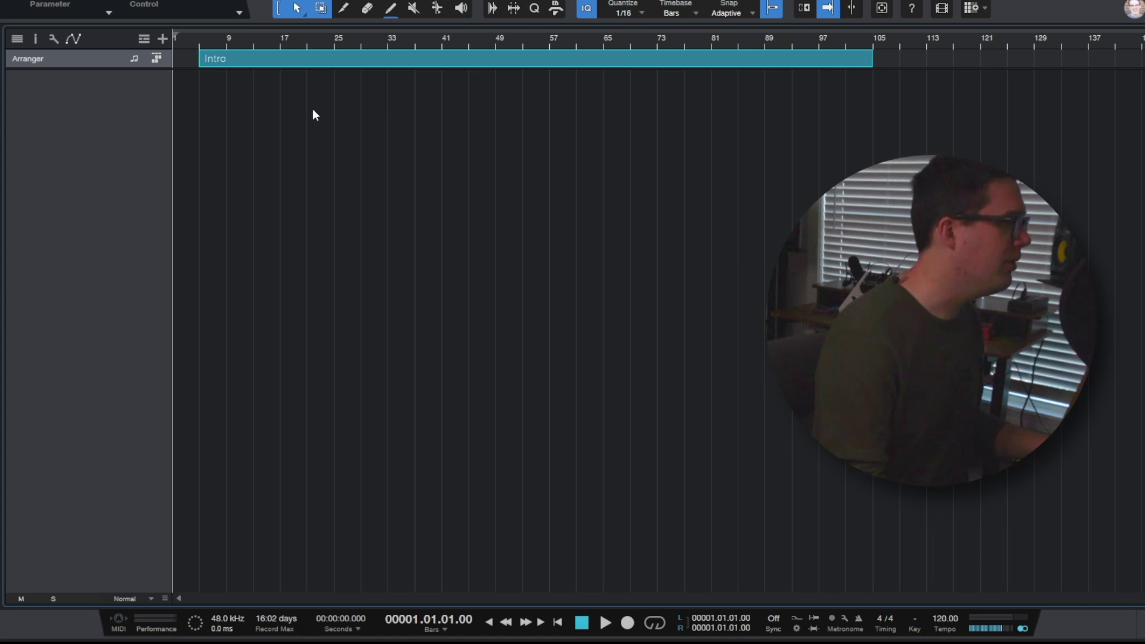
# - With the Pencil tool (3), split the Intro at bars 9, 17 and 23
pyautogui.press('3')
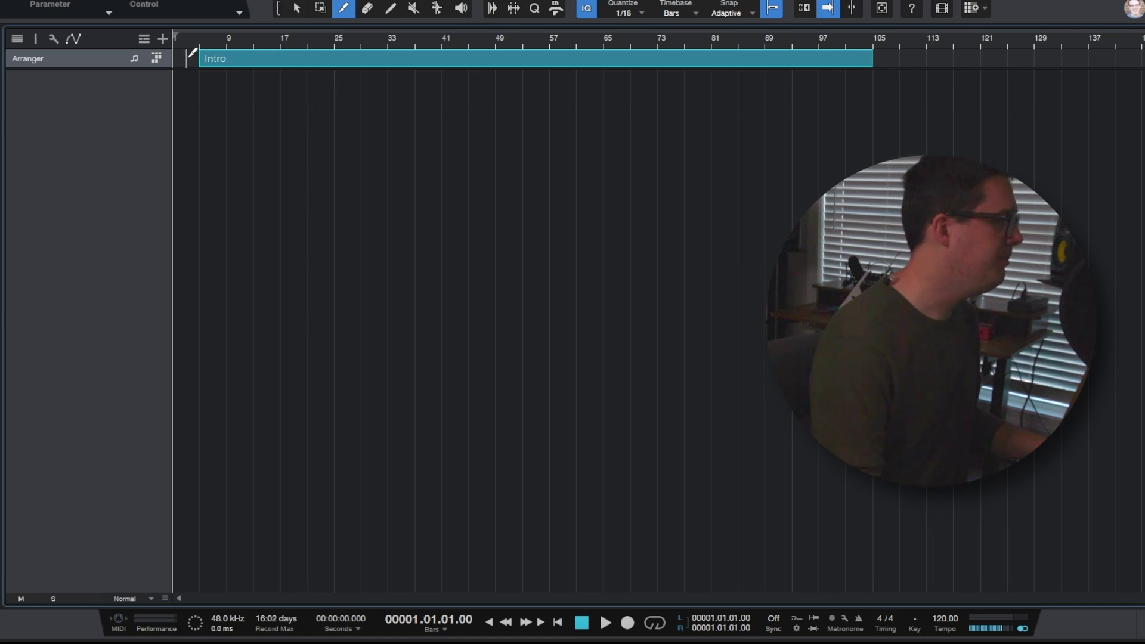
pyautogui.scroll(5, 184, 56)
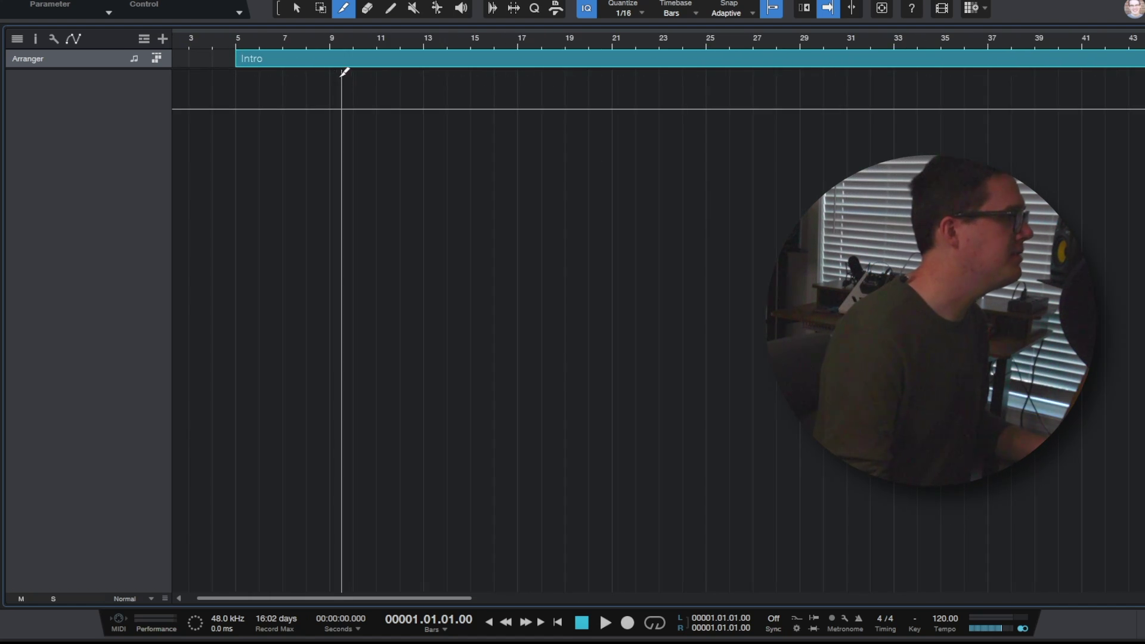
pyautogui.scroll(3, 264, 59)
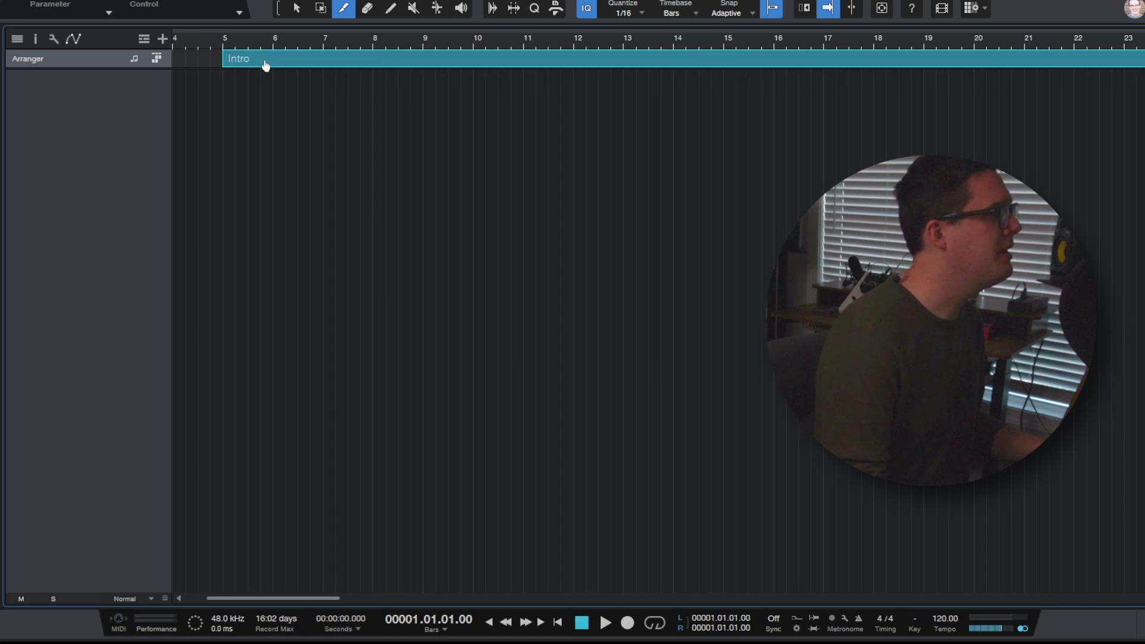
pyautogui.click(436, 52)
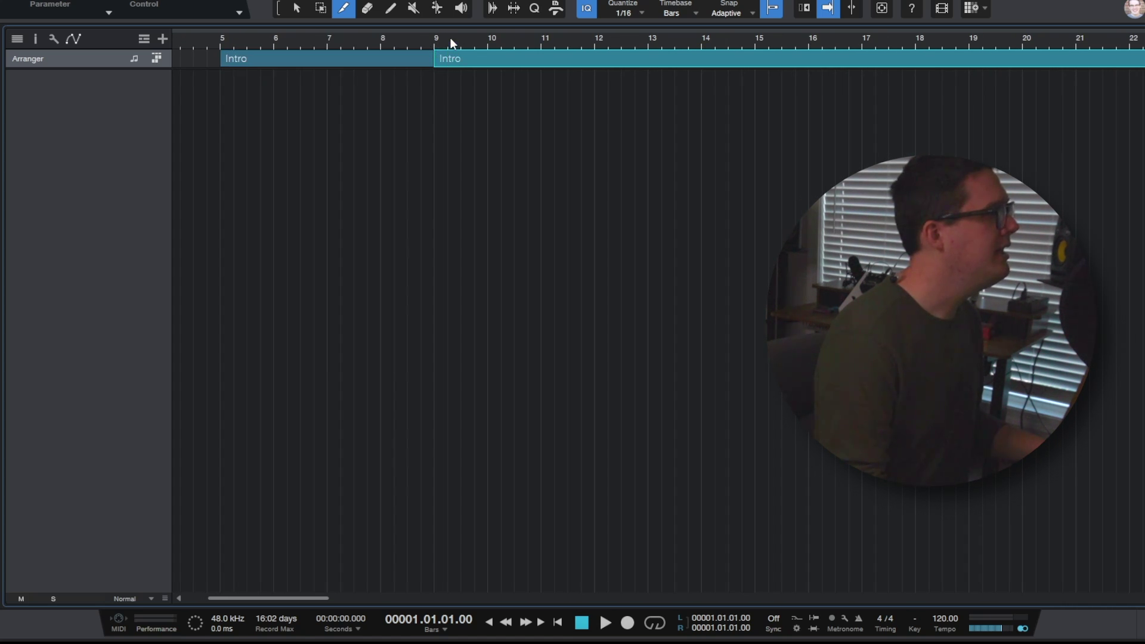
pyautogui.scroll(-2, 442, 31)
pyautogui.scroll(2, 441, 31)
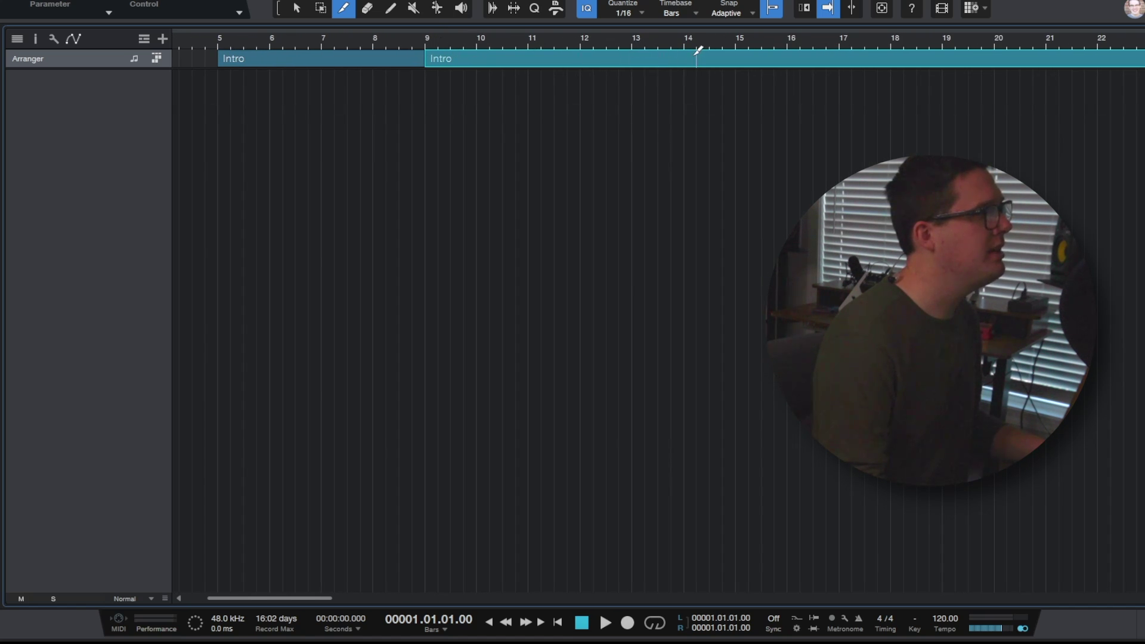
pyautogui.click(845, 56)
pyautogui.scroll(-3, 828, 45)
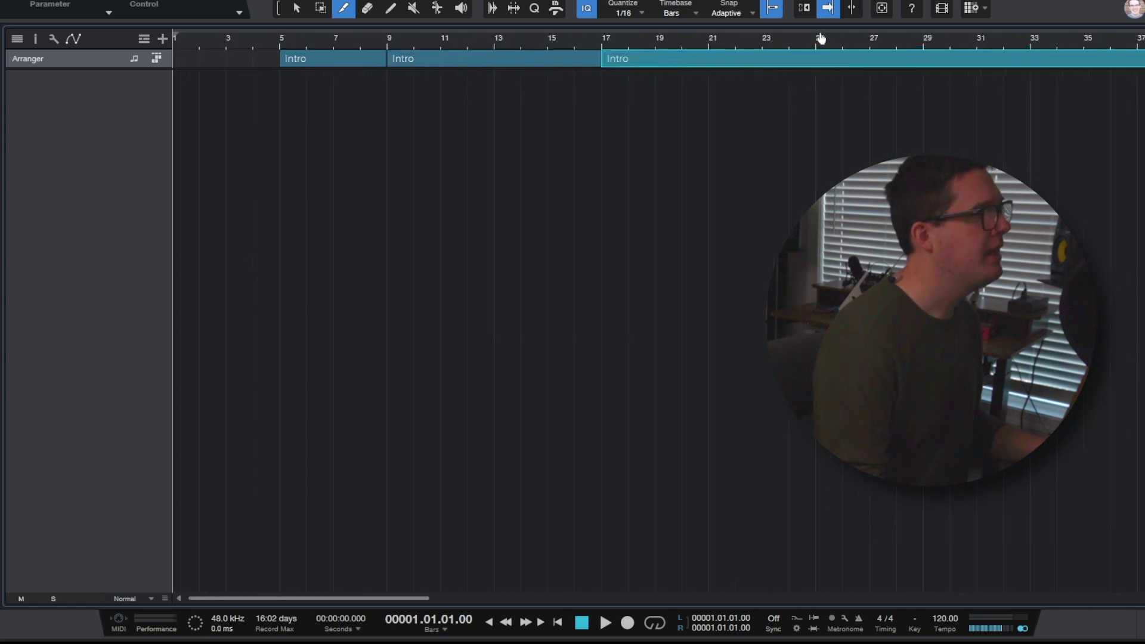
pyautogui.click(610, 56)
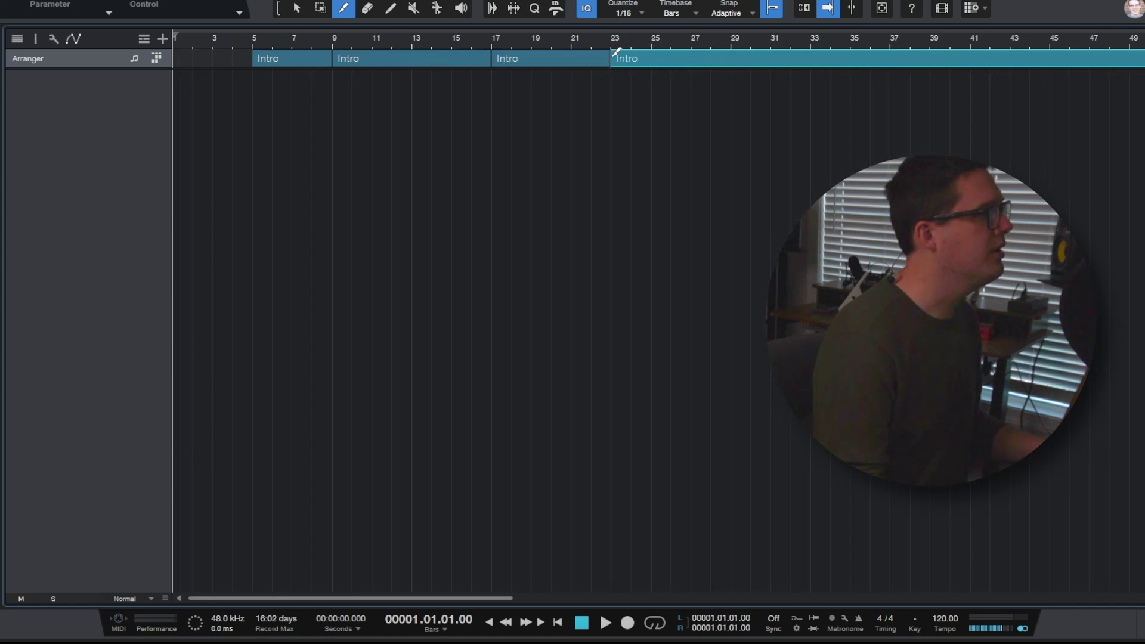
# - Split further at bars 26, 33, 43, 59 and 76, then return to the Arrow tool
pyautogui.click(671, 56)
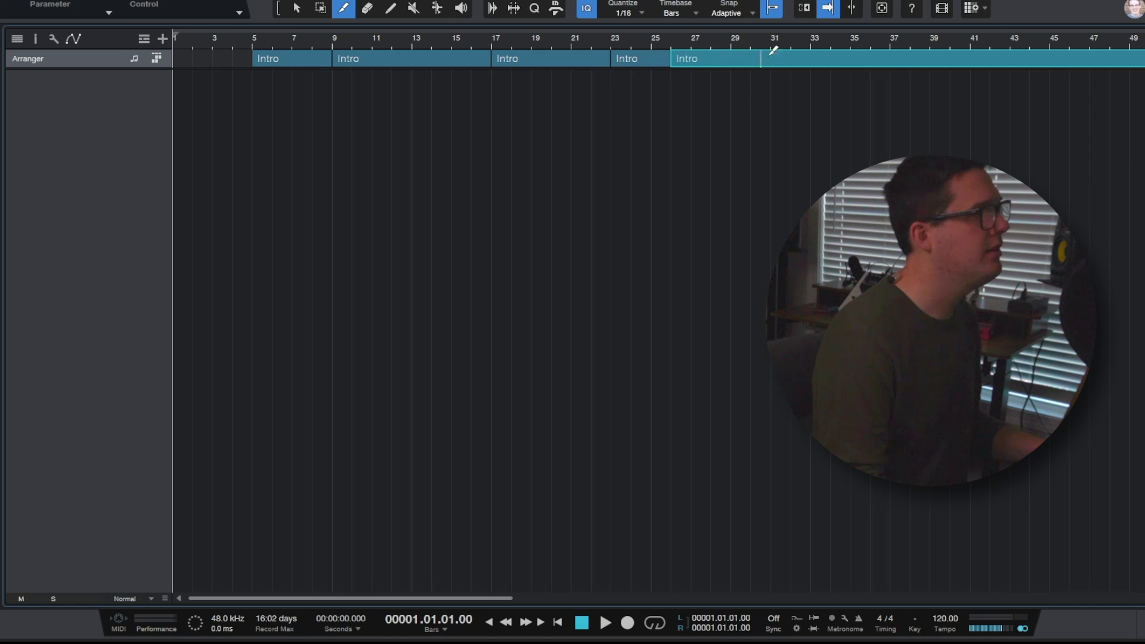
pyautogui.click(821, 56)
pyautogui.click(1011, 56)
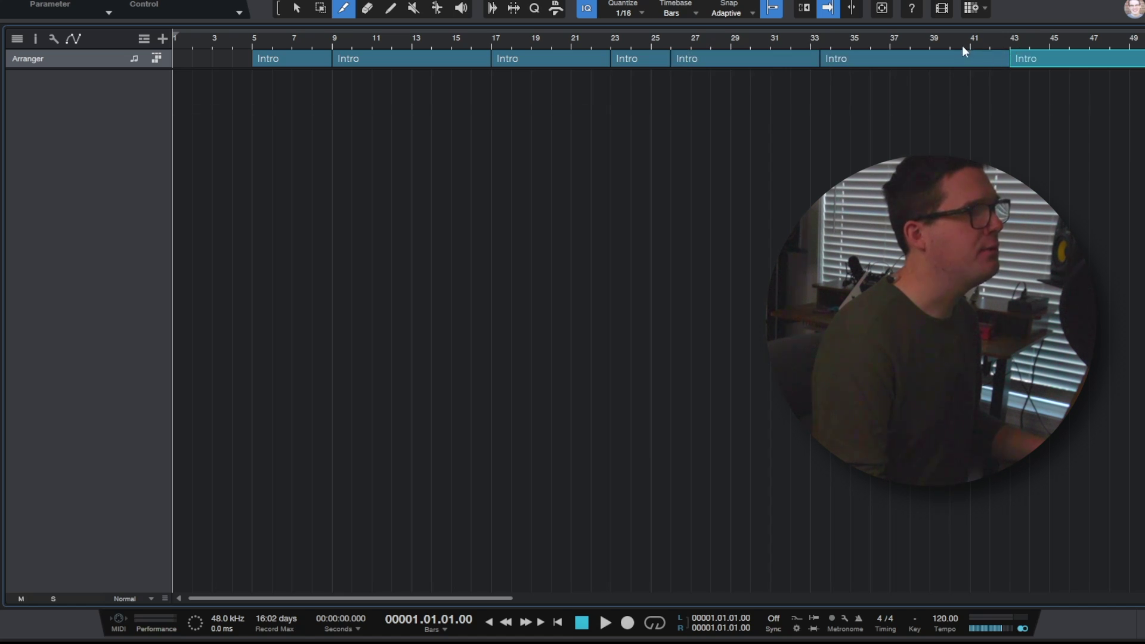
pyautogui.press('e')
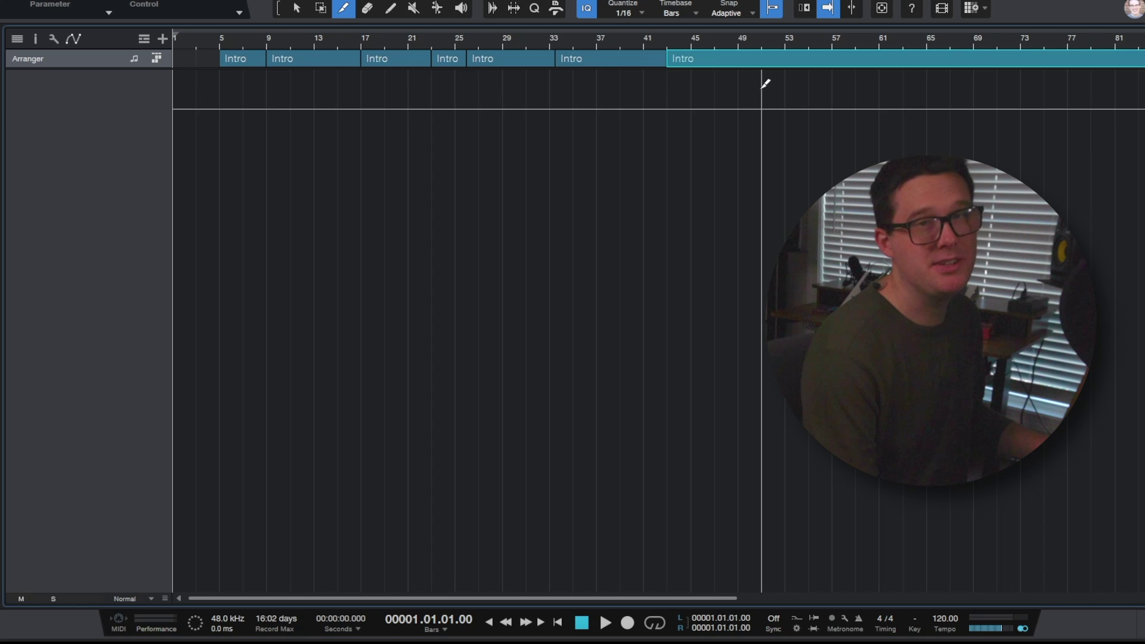
pyautogui.click(859, 54)
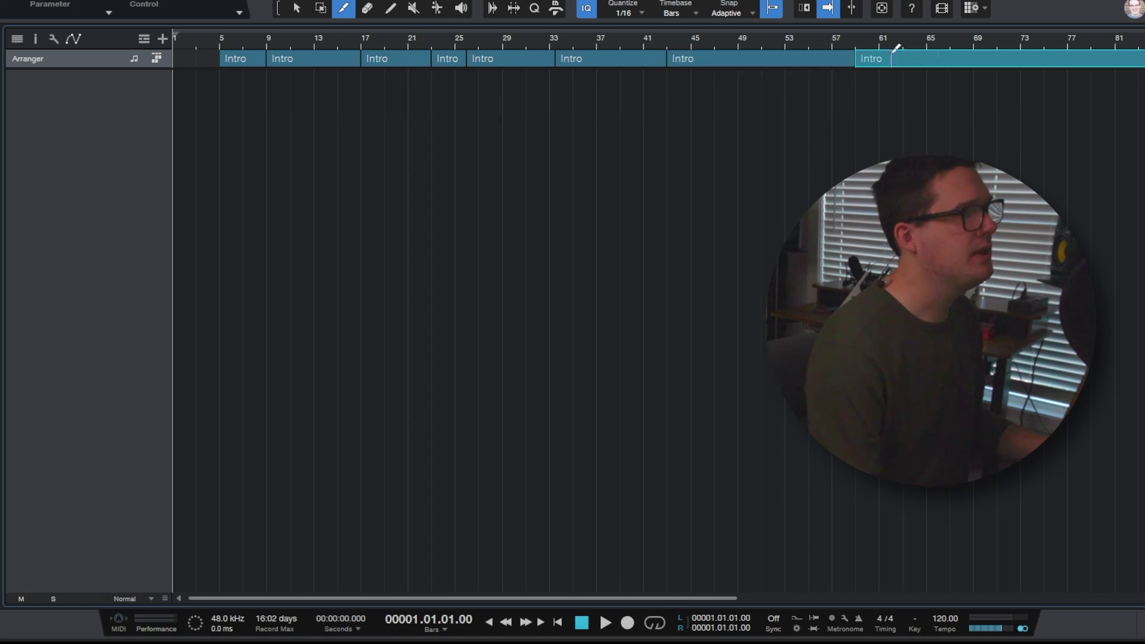
pyautogui.click(1059, 57)
pyautogui.press('1')
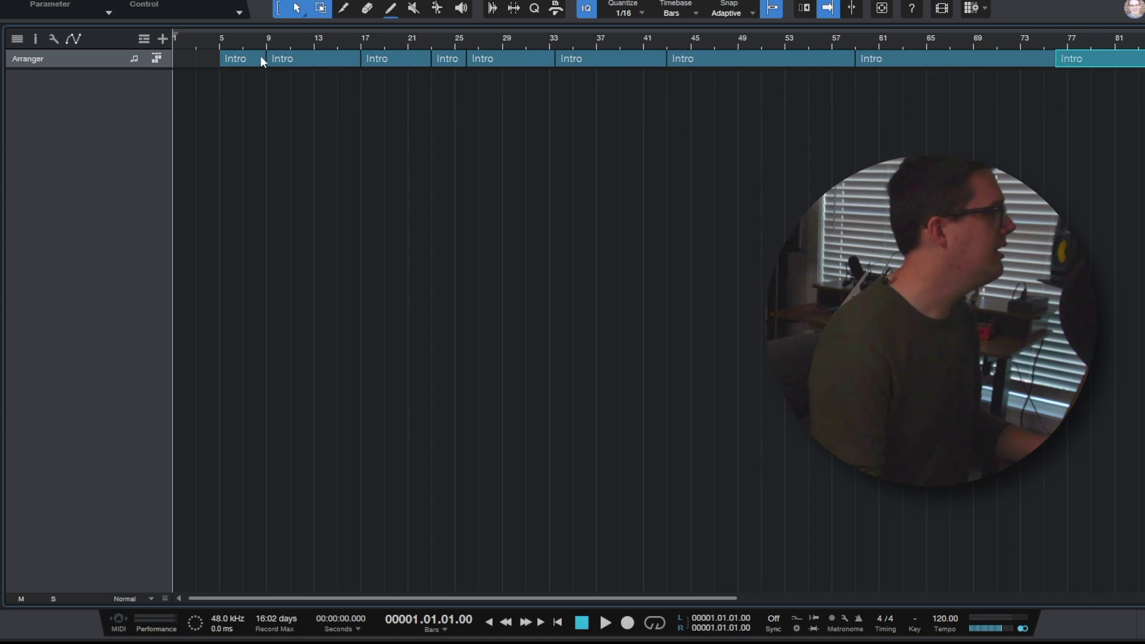
pyautogui.click(257, 58)
# - In the Inspector section list, rename the second section Verse 1 and the third Pre-Chorus
pyautogui.click(37, 39)
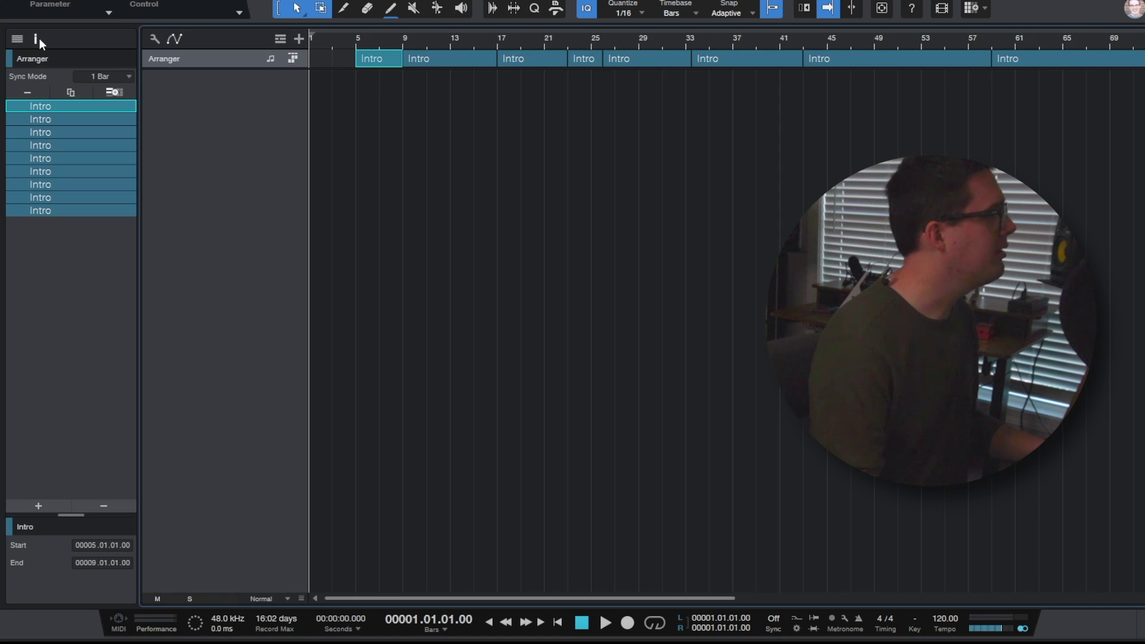
pyautogui.doubleClick(48, 118)
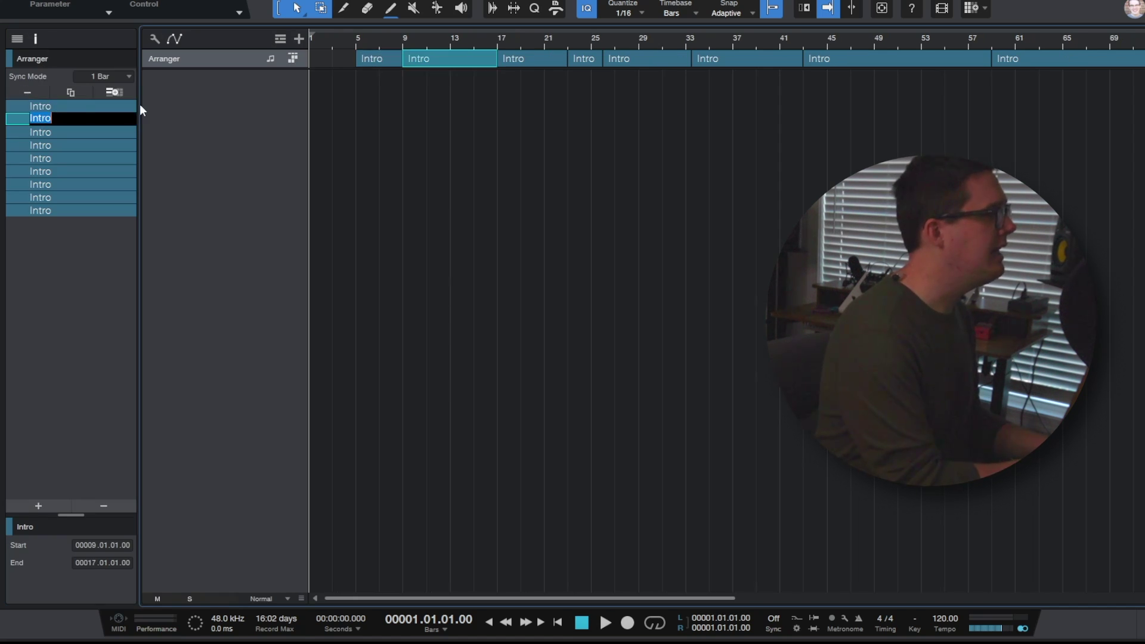
pyautogui.write('Verse 1')
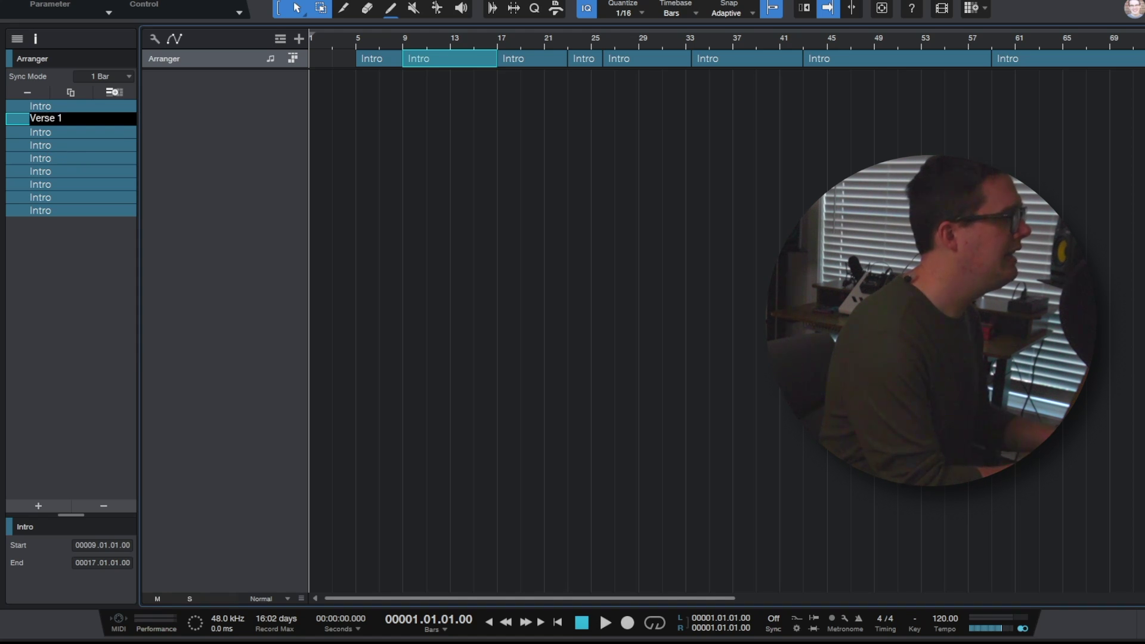
pyautogui.doubleClick(62, 137)
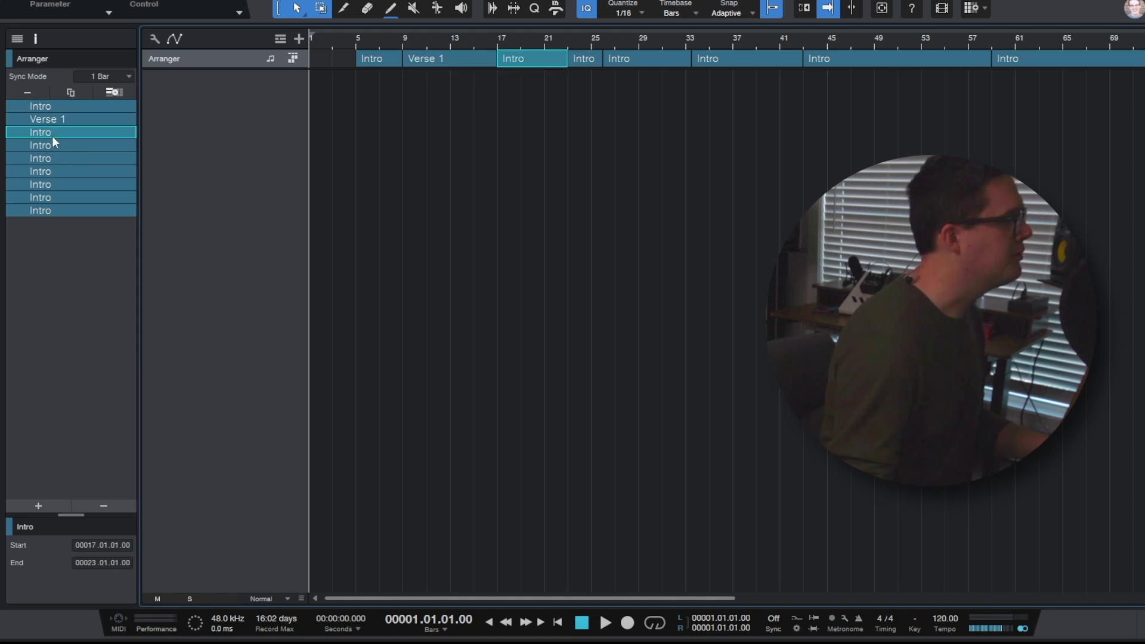
pyautogui.write('Pre-C')
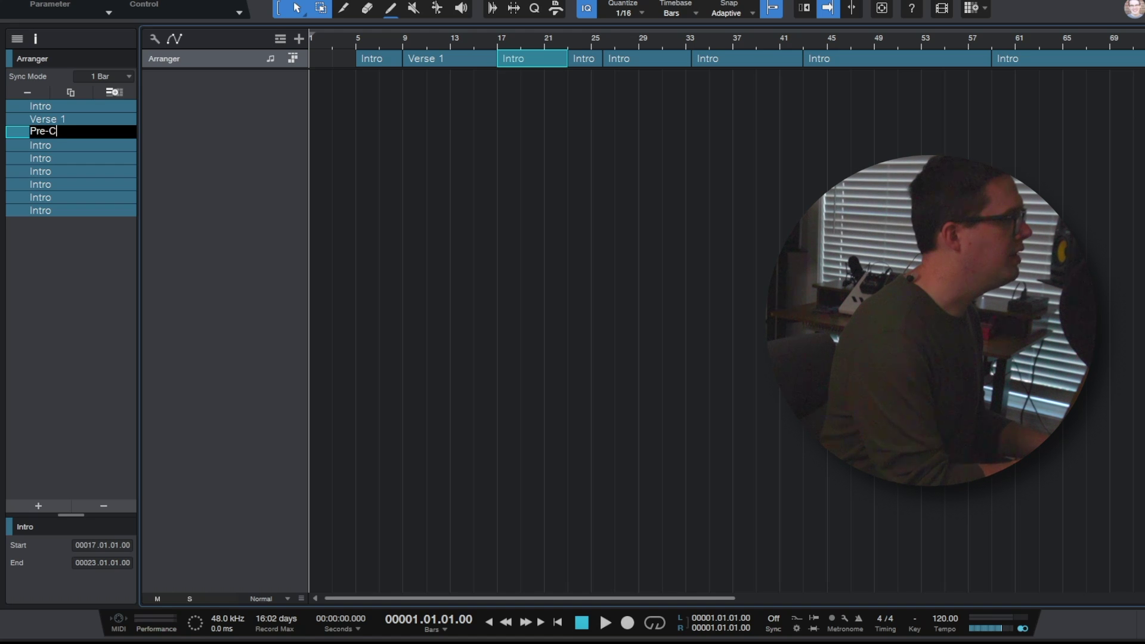
pyautogui.write('horus')
pyautogui.press('Return')
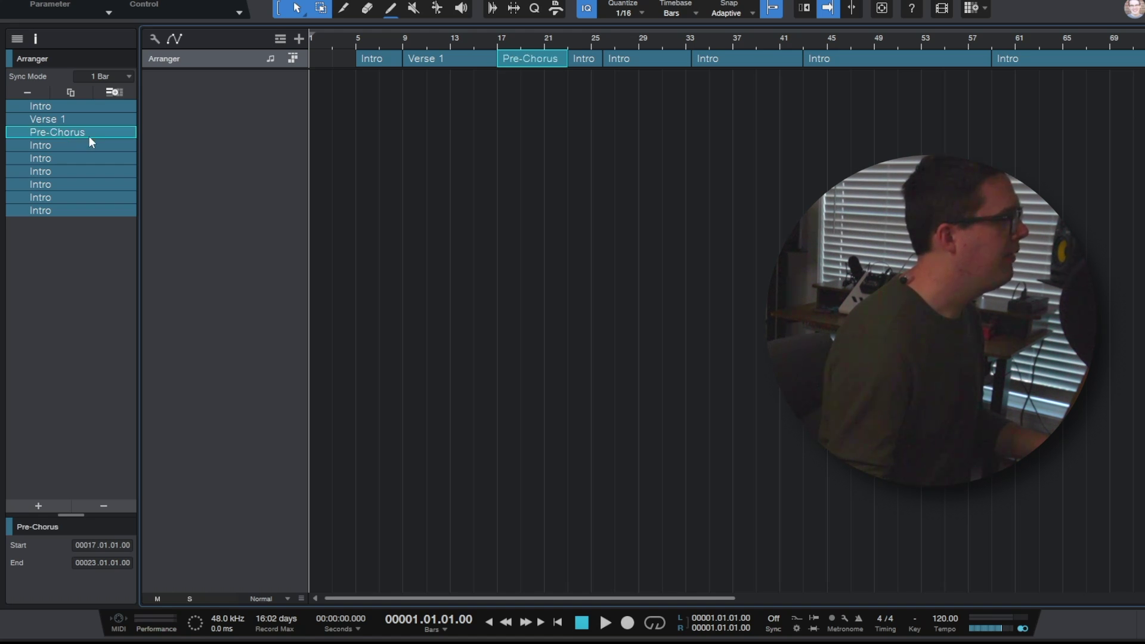
# - Rename the fourth, fifth and sixth sections Chorus, Turnaround and Verse 2
pyautogui.doubleClick(64, 145)
pyautogui.write('Chorus')
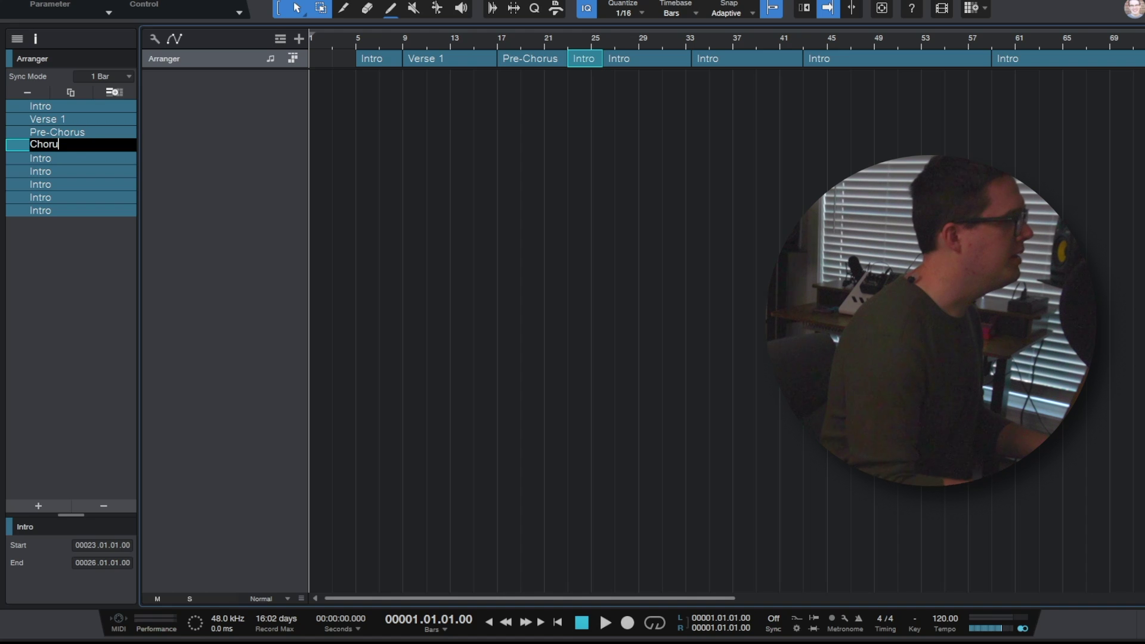
pyautogui.press('Return')
pyautogui.doubleClick(78, 158)
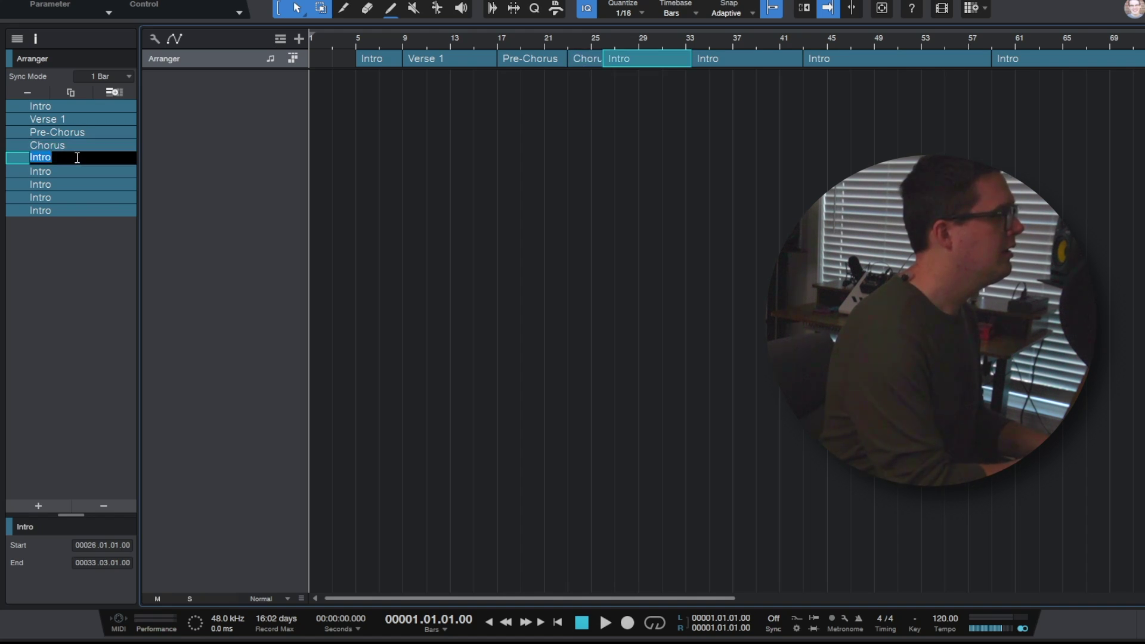
pyautogui.write('Turnaround')
pyautogui.press('Return')
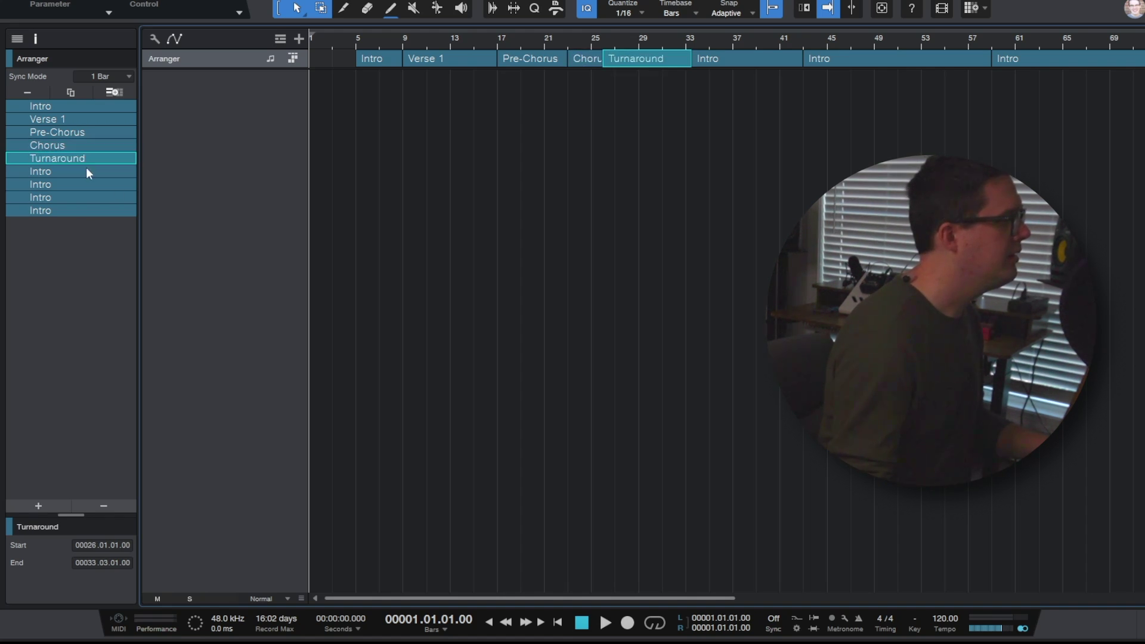
pyautogui.doubleClick(67, 172)
pyautogui.write('Verse 2')
pyautogui.click(80, 107)
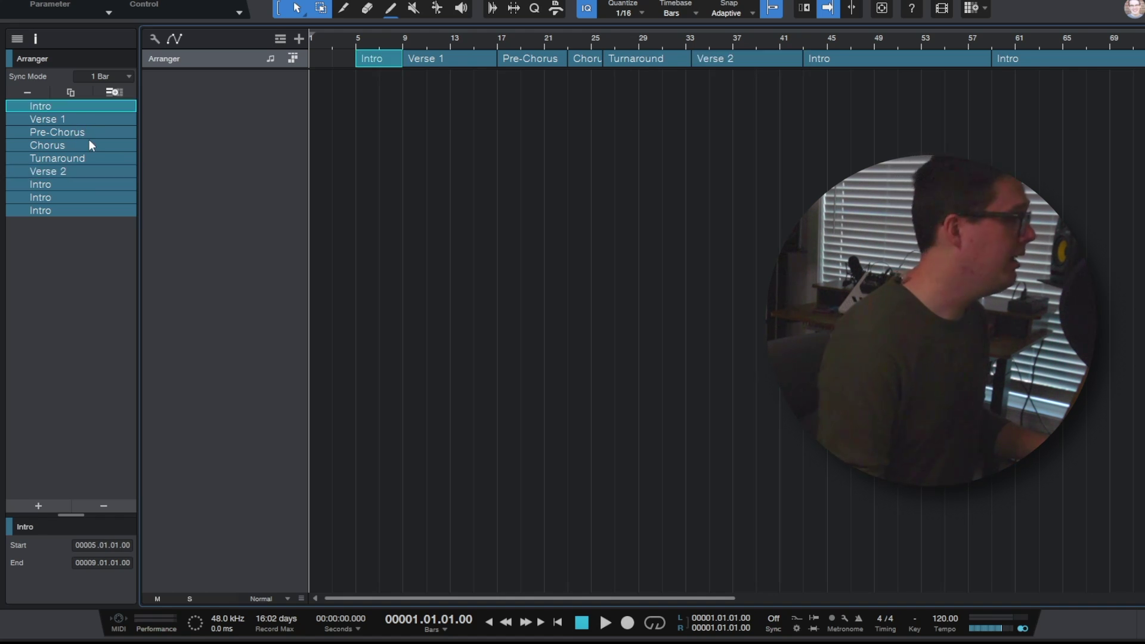
pyautogui.rightClick(31, 105)
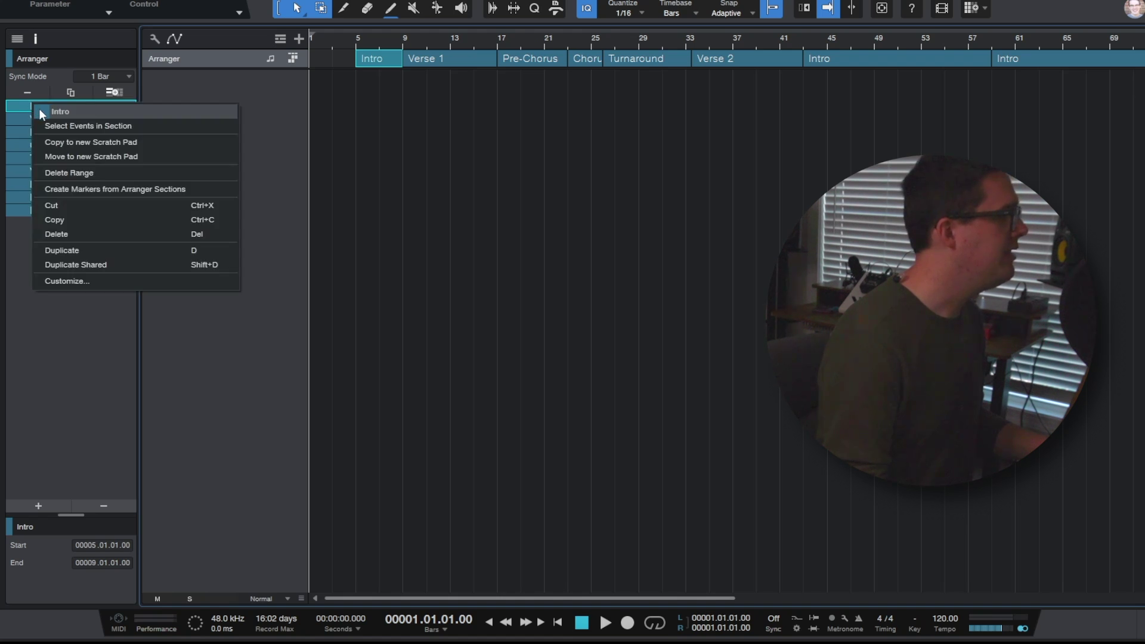
# - Colour the Intro section purple
pyautogui.click(41, 112)
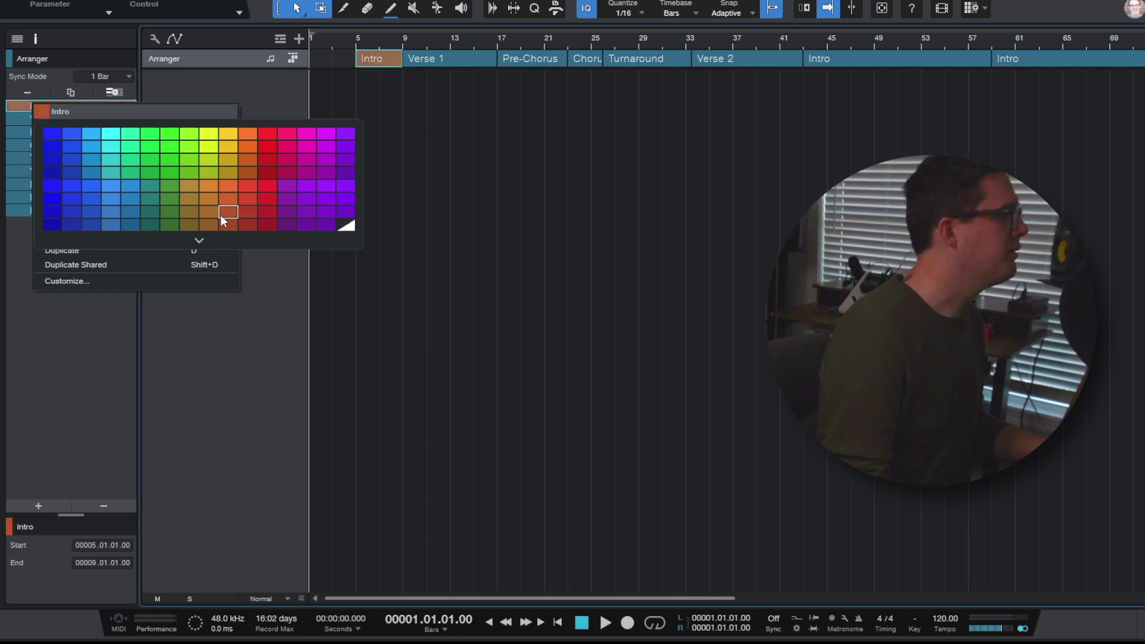
pyautogui.click(286, 186)
pyautogui.click(270, 209)
# - Set the Pre-Chorus section's colour to yellow
pyautogui.click(34, 120)
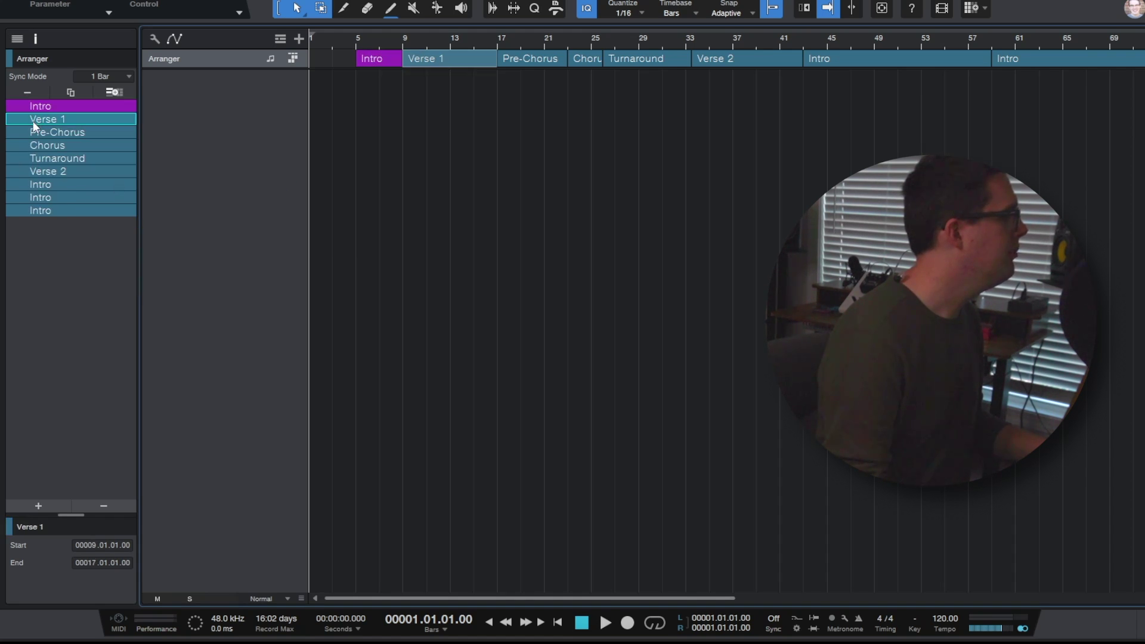
pyautogui.click(46, 131)
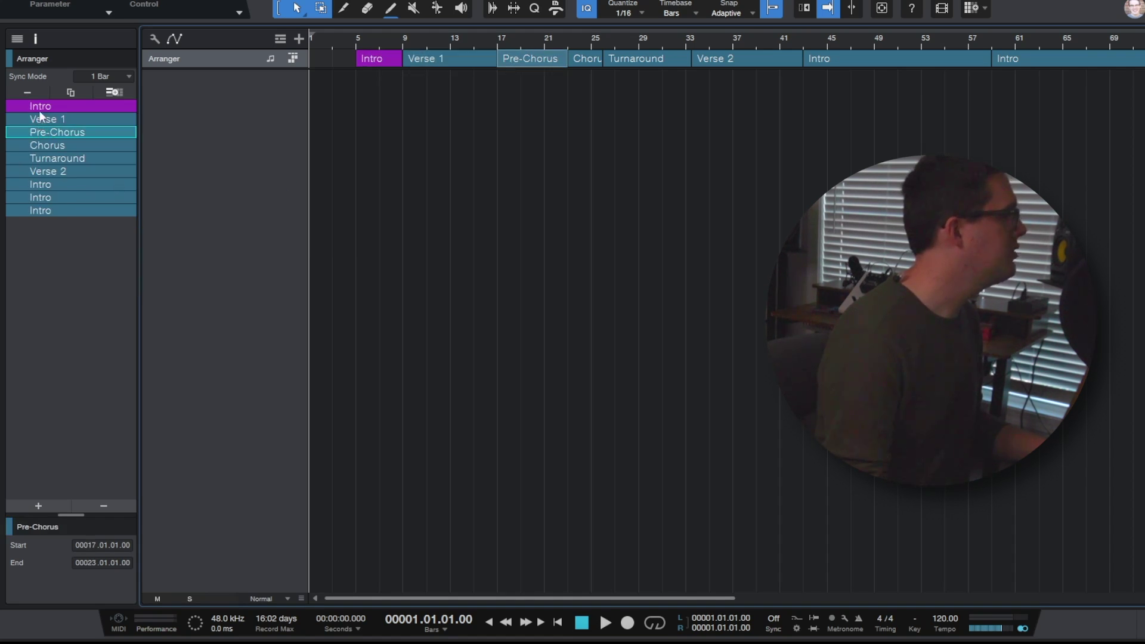
pyautogui.rightClick(16, 131)
pyautogui.moveTo(30, 142)
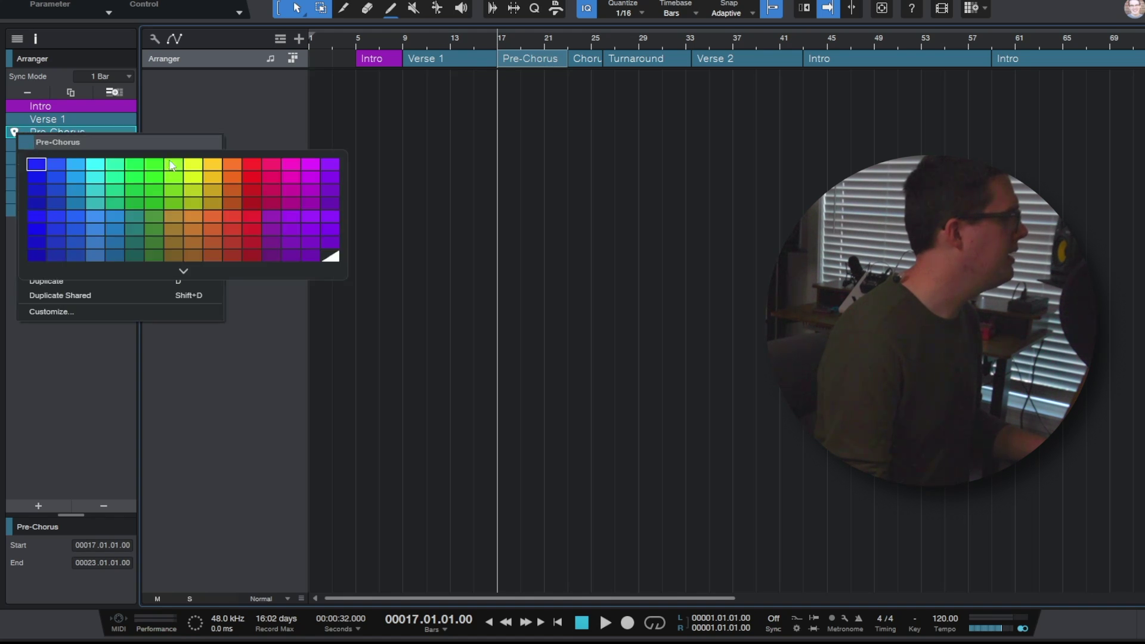
pyautogui.press('Escape')
# - Colour the Chorus section red and zoom in on the song's start
pyautogui.click(25, 146)
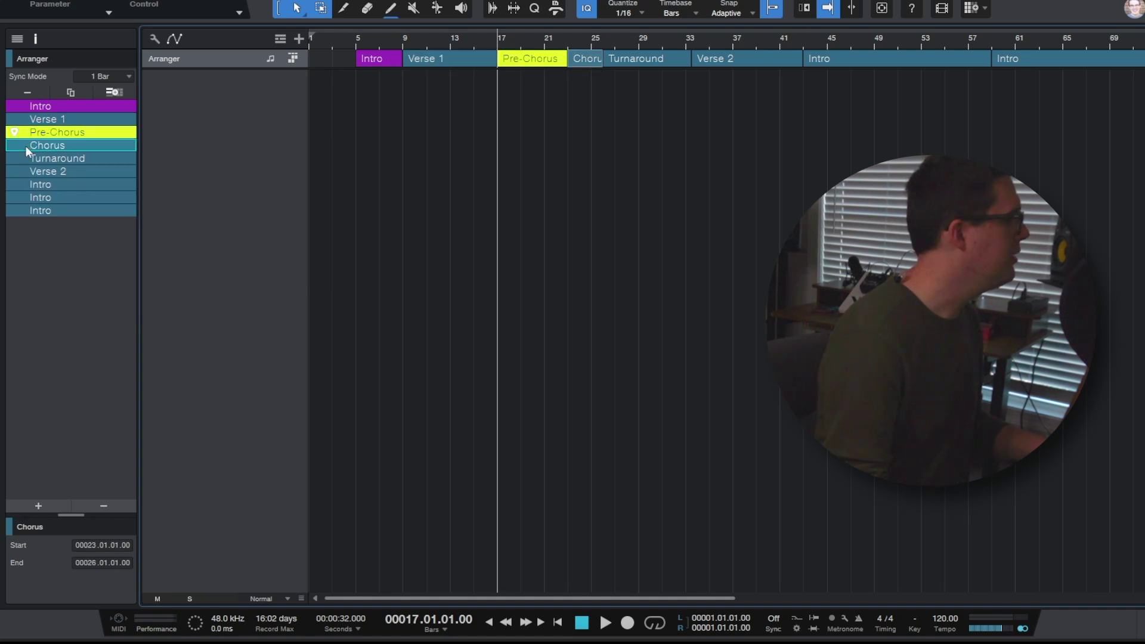
pyautogui.rightClick(16, 146)
pyautogui.moveTo(26, 154)
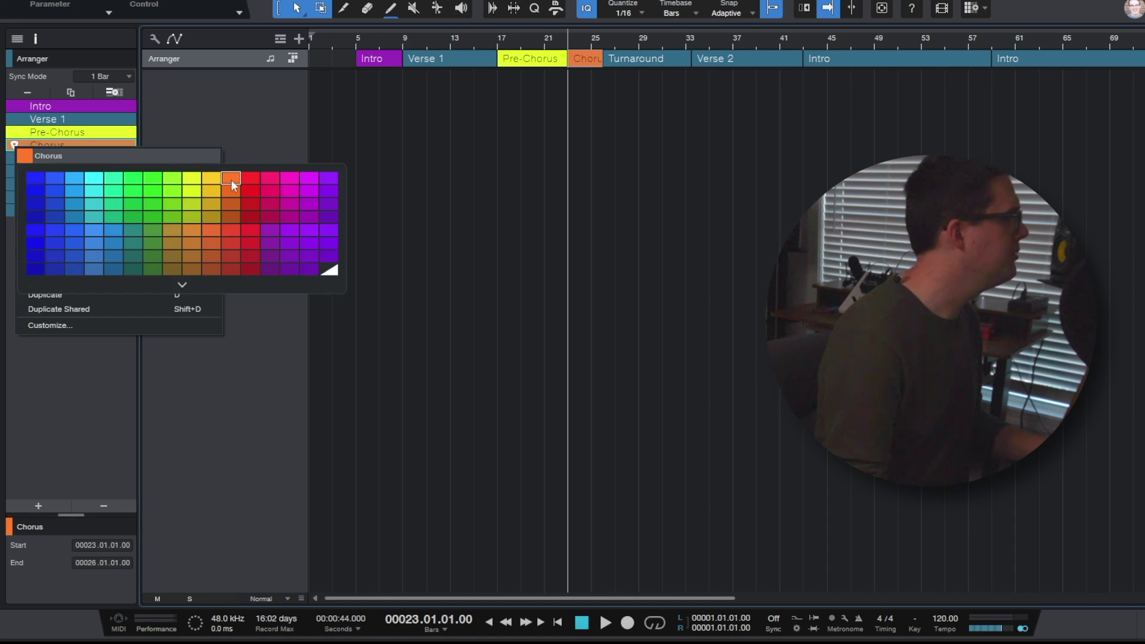
pyautogui.click(246, 177)
pyautogui.press('Escape')
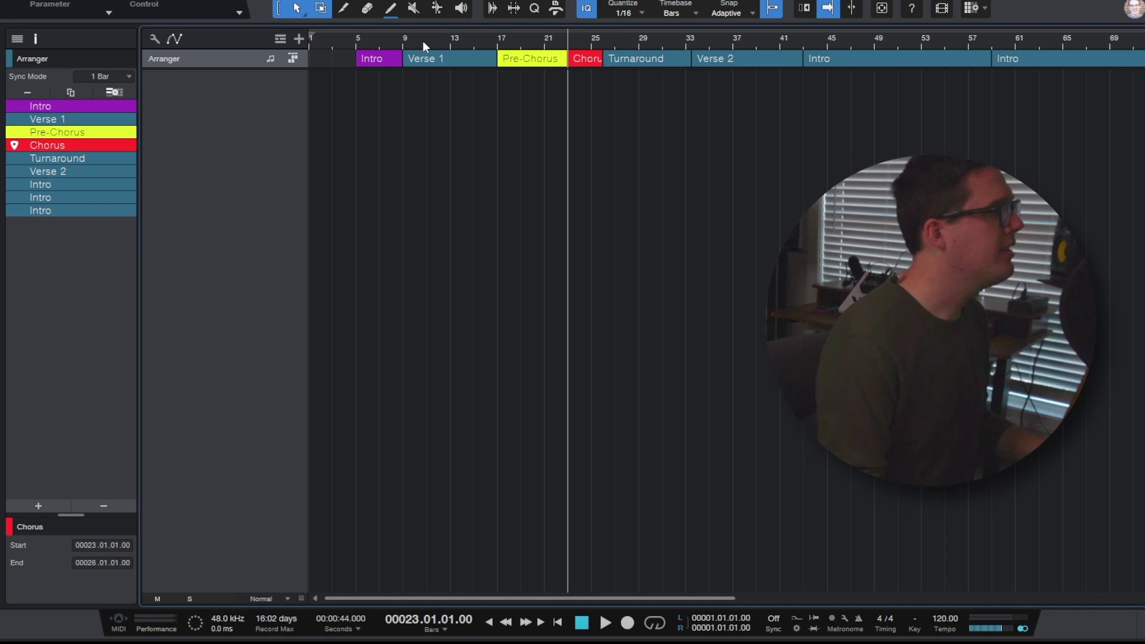
pyautogui.moveTo(423, 41); pyautogui.dragTo(434, 59)
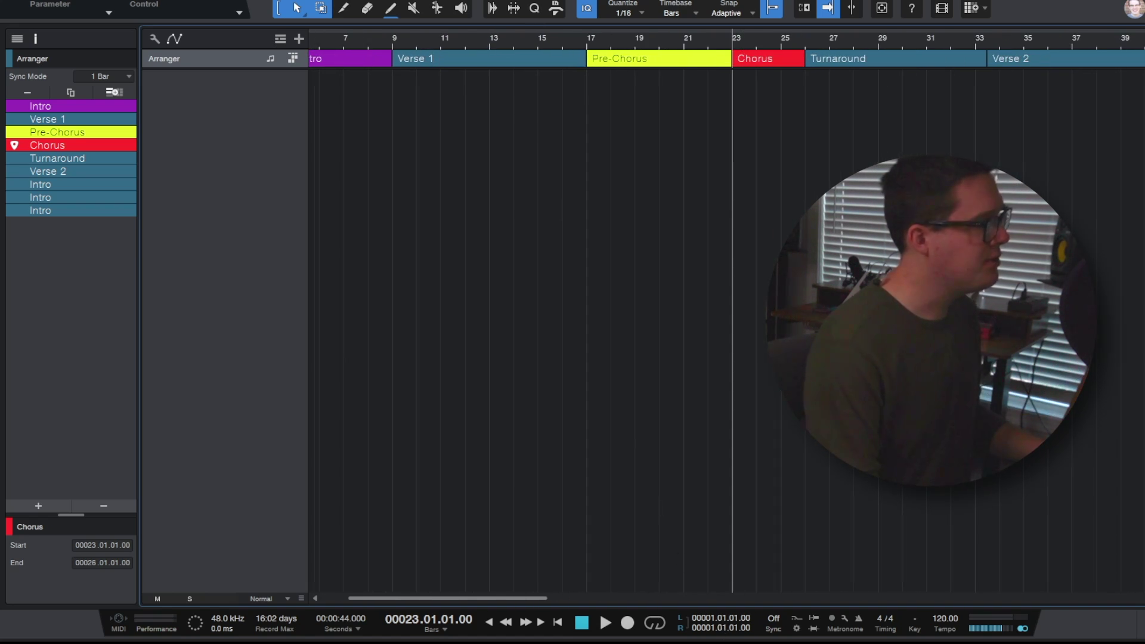
# - Extend the red Chorus's end from bar 26 to bar 31, cutting into the Turnaround
pyautogui.hscroll(-3, 751, 594)
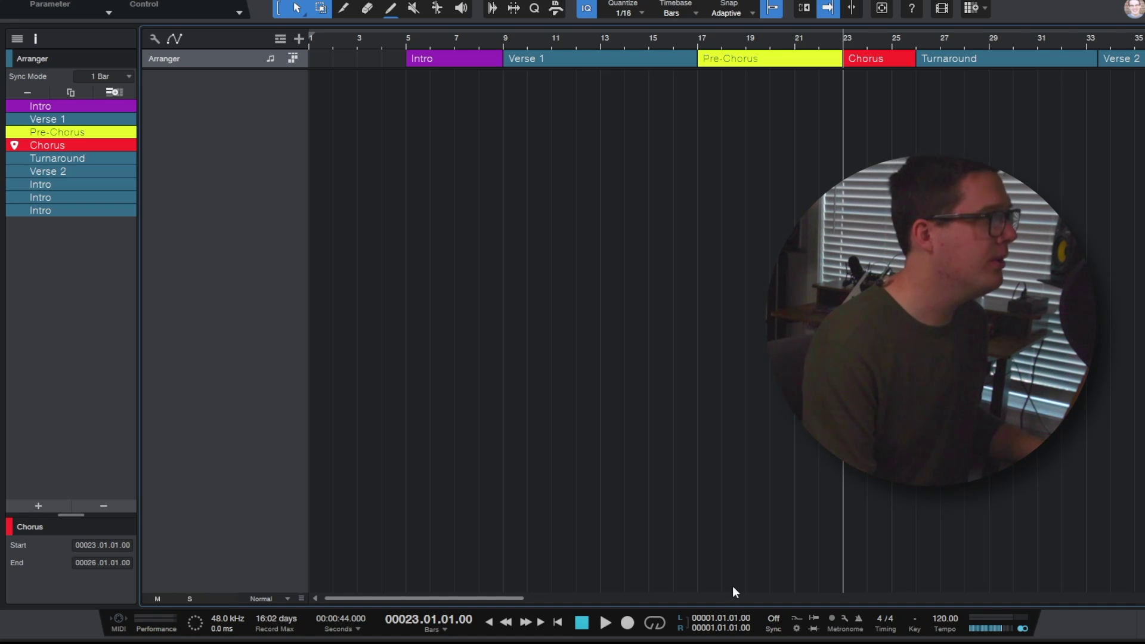
pyautogui.moveTo(711, 46); pyautogui.dragTo(711, 30)
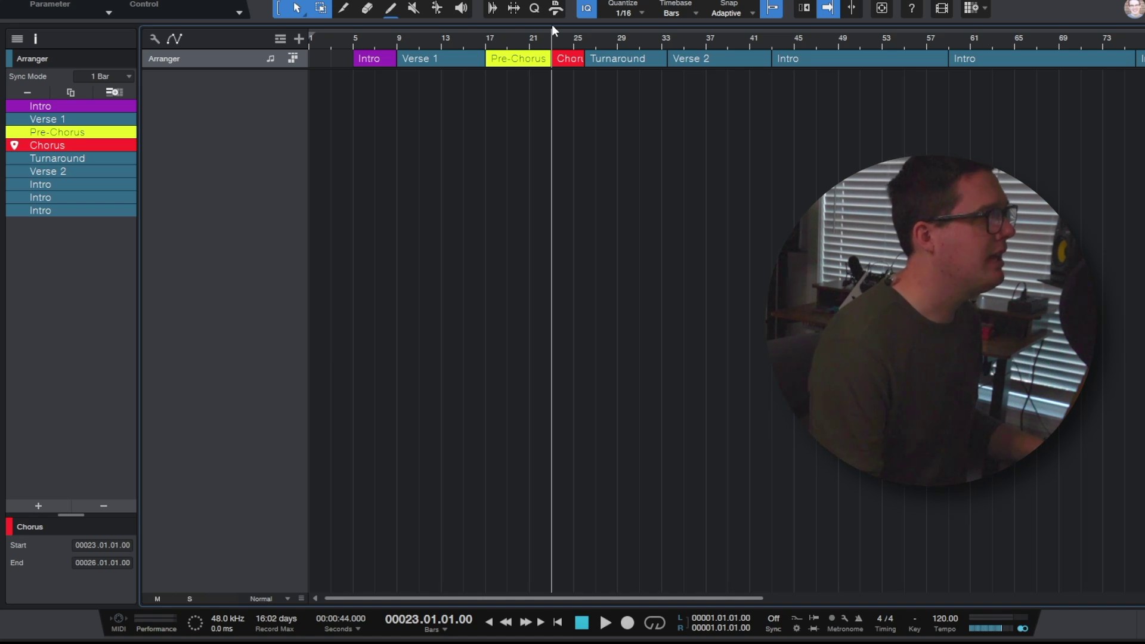
pyautogui.scroll(5, 561, 47)
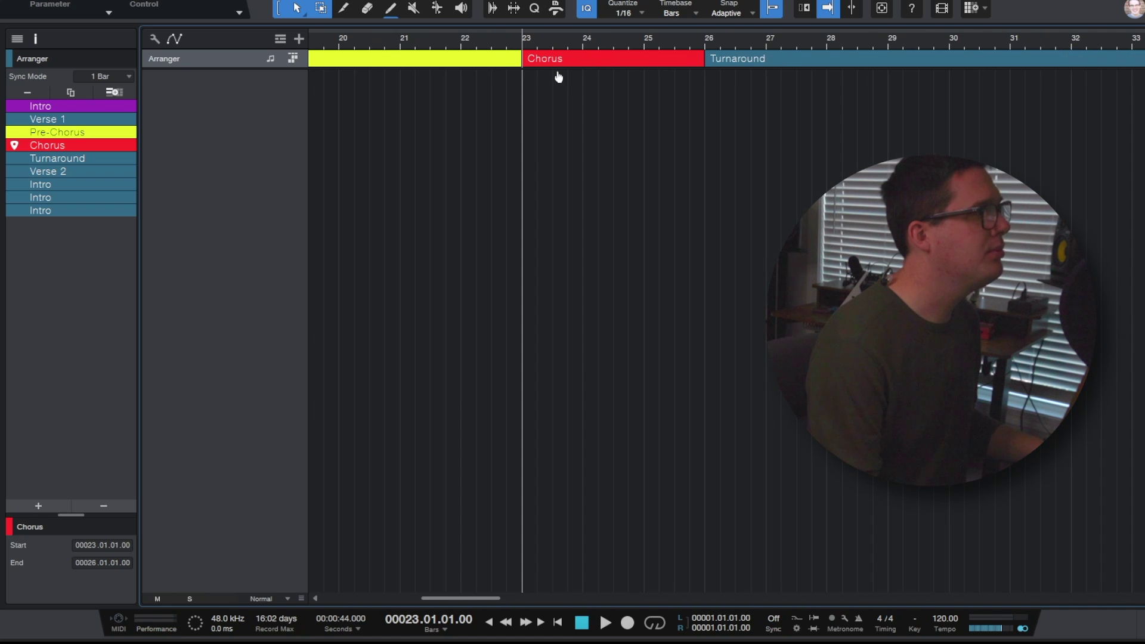
pyautogui.scroll(-3, 557, 65)
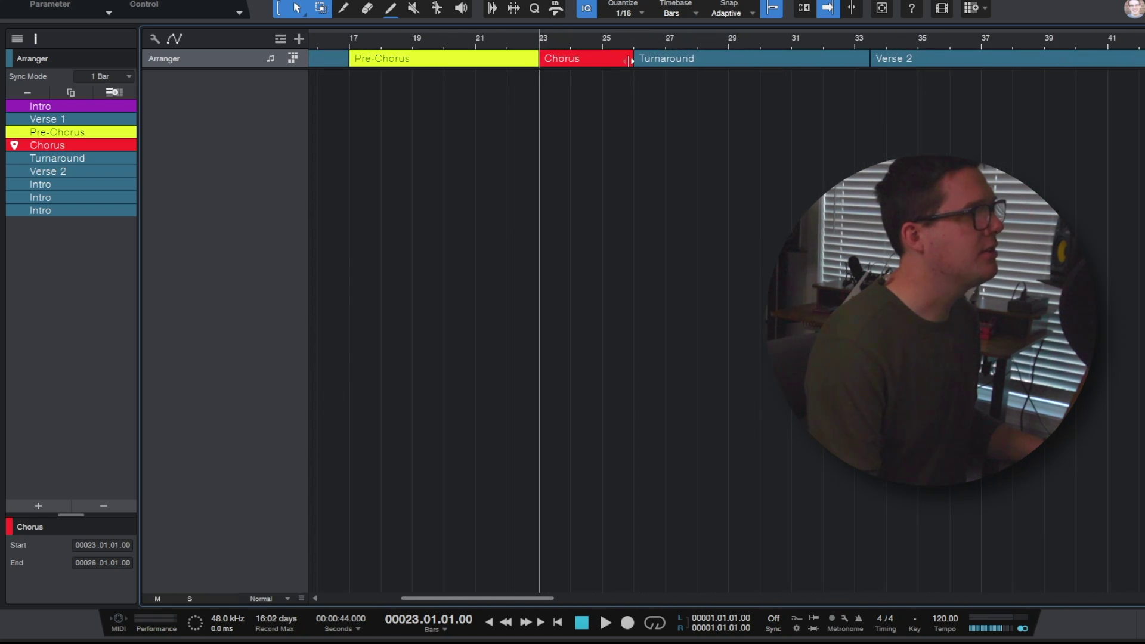
pyautogui.moveTo(626, 59); pyautogui.dragTo(792, 59)
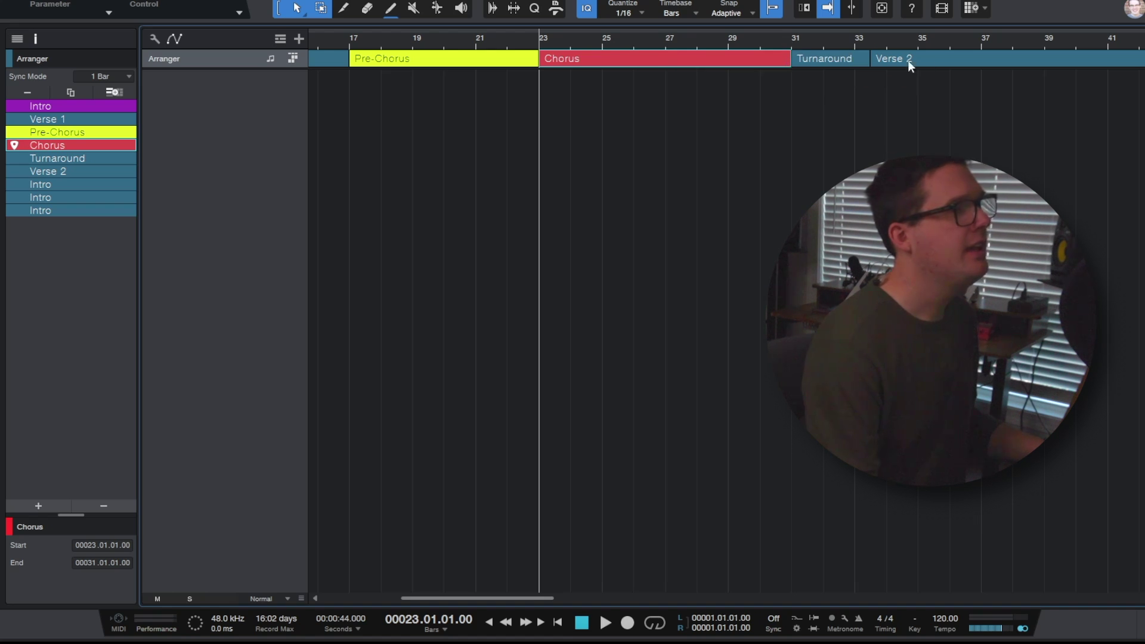
pyautogui.scroll(-5, 829, 45)
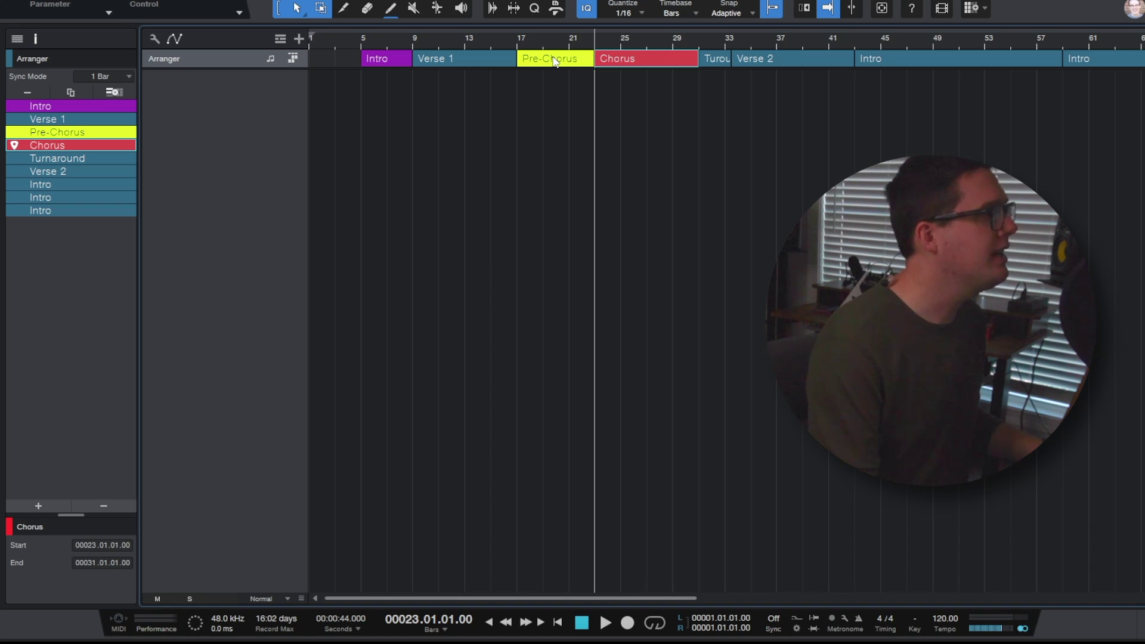
pyautogui.click(635, 58)
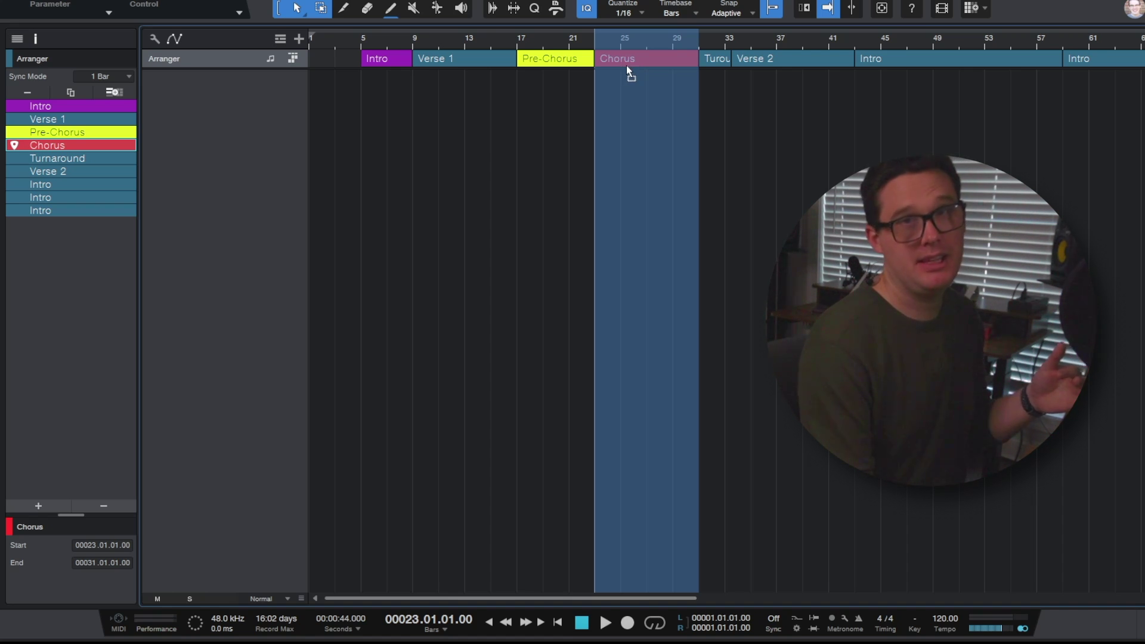
pyautogui.click(626, 65)
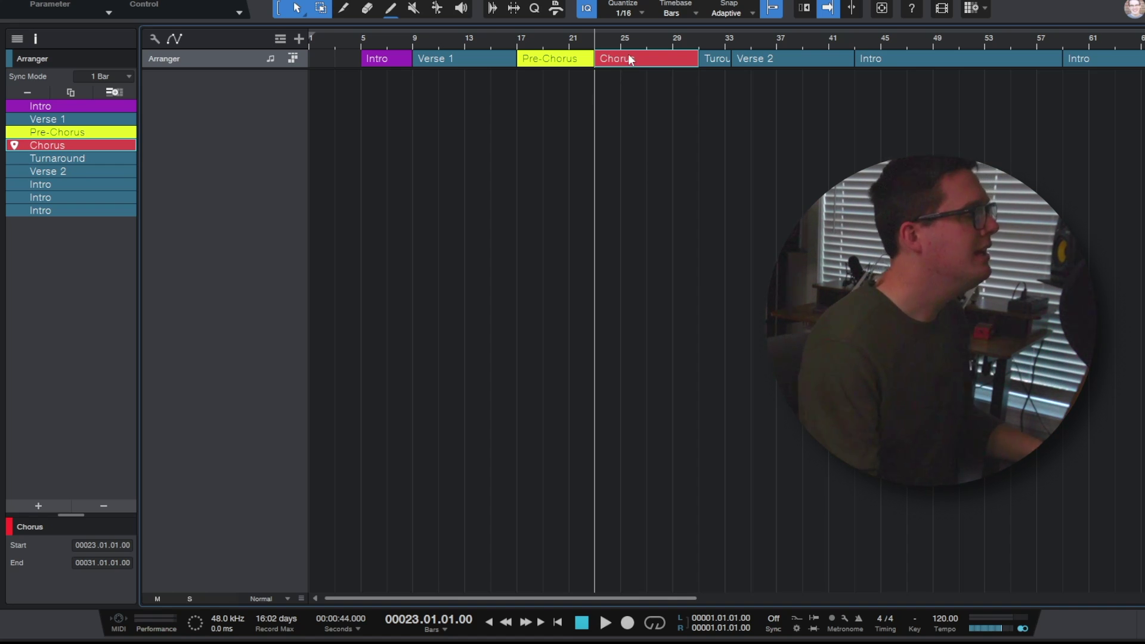
pyautogui.click(36, 38)
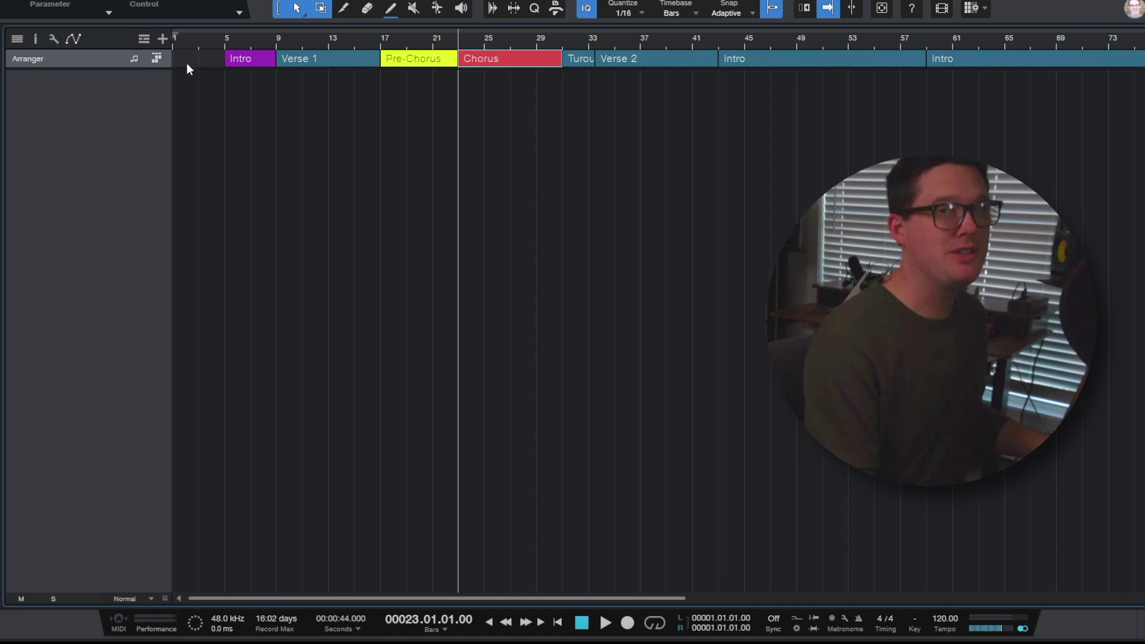
# - Hide and re-show the Arranger track from the global tracks list, then zoom out on the song
pyautogui.click(145, 41)
pyautogui.click(182, 115)
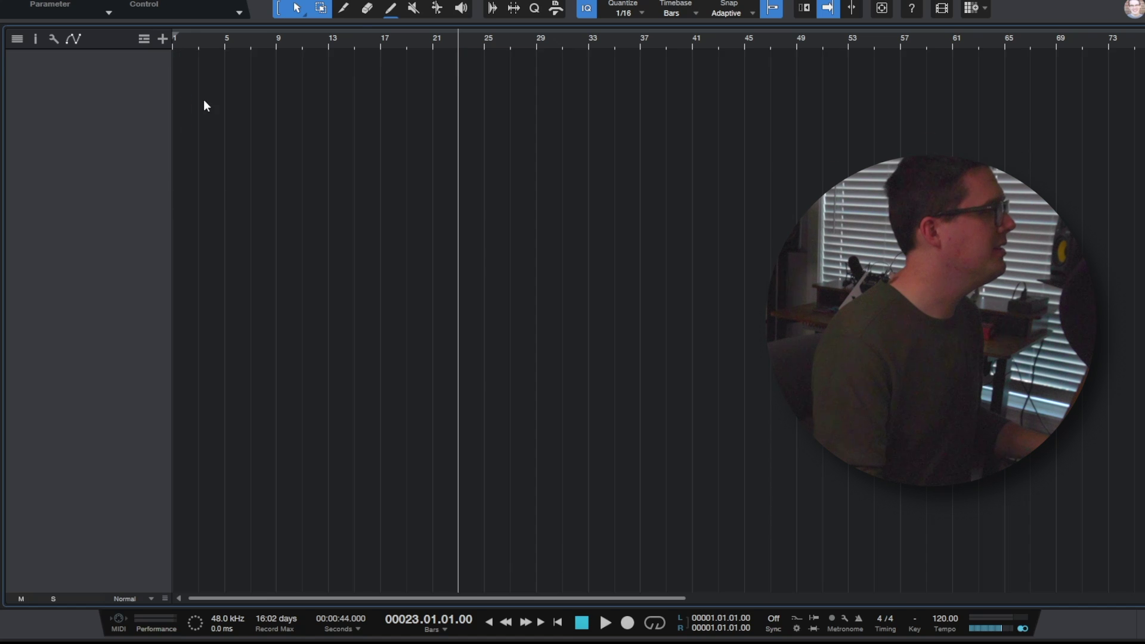
pyautogui.click(151, 41)
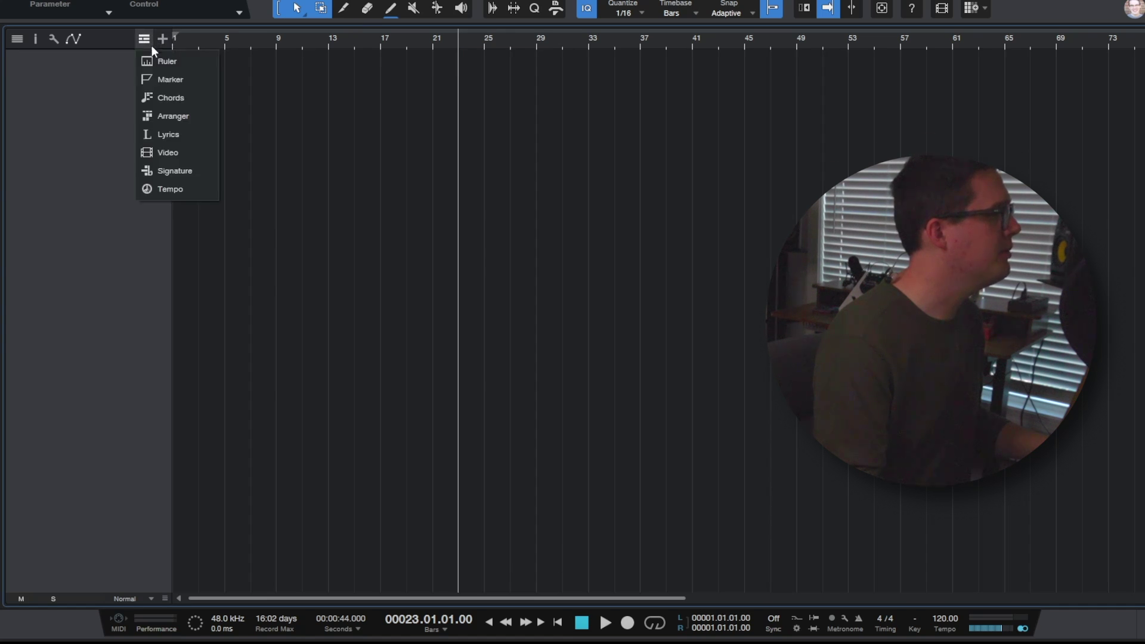
pyautogui.click(177, 112)
pyautogui.scroll(-3, 357, 40)
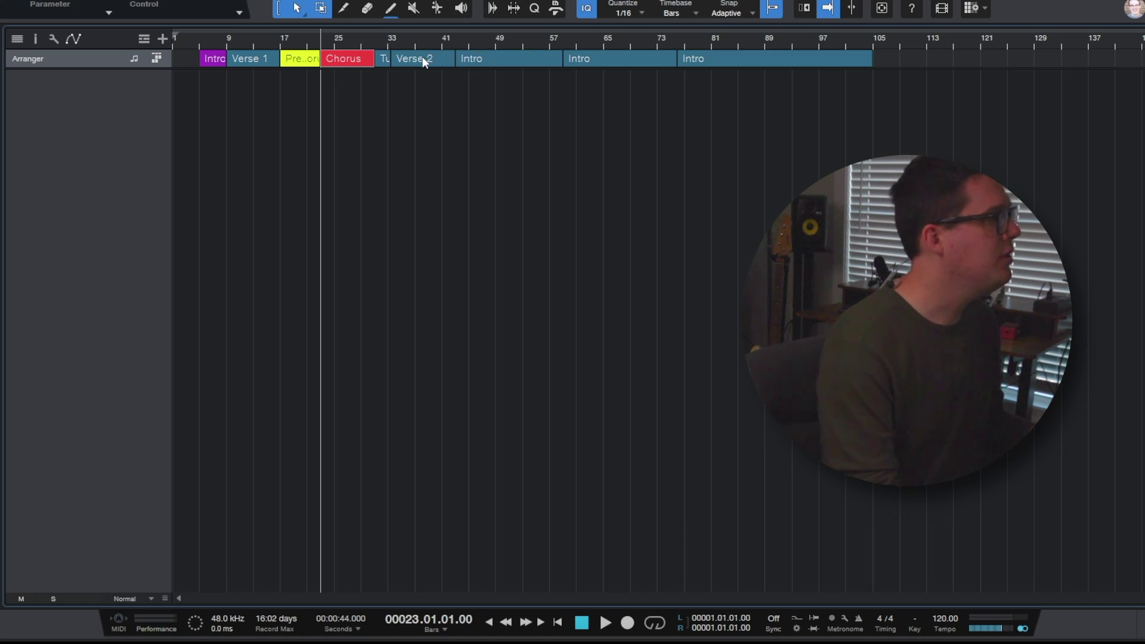
# - Duplicate the Chorus twice so three red Chorus sections run from bar 23 to 47
pyautogui.moveTo(313, 43); pyautogui.dragTo(367, 57)
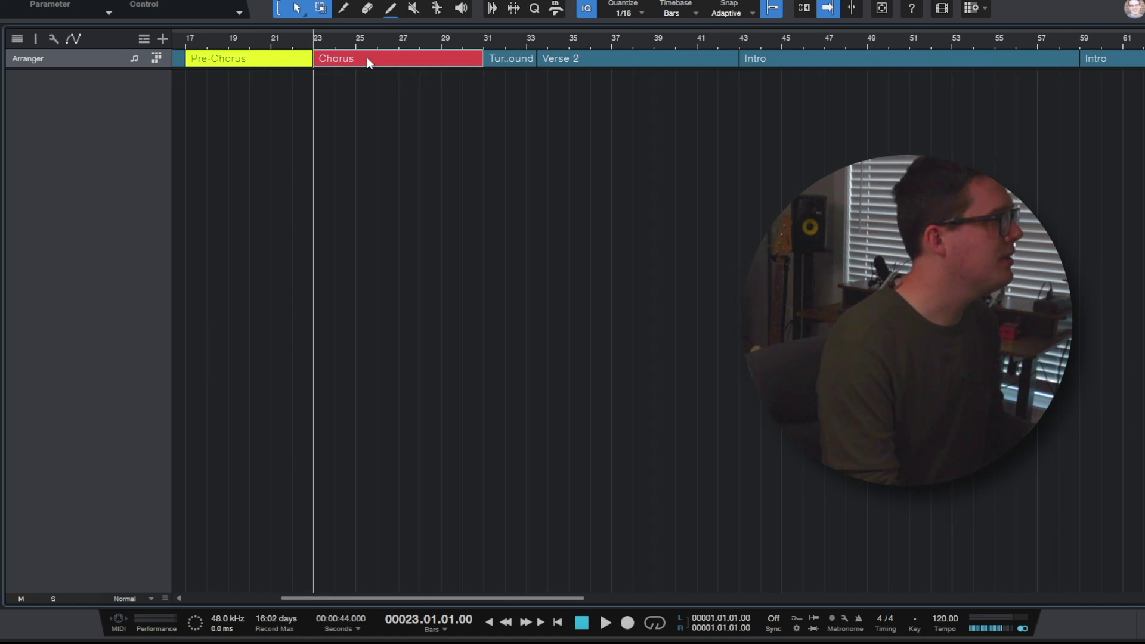
pyautogui.rightClick(367, 57)
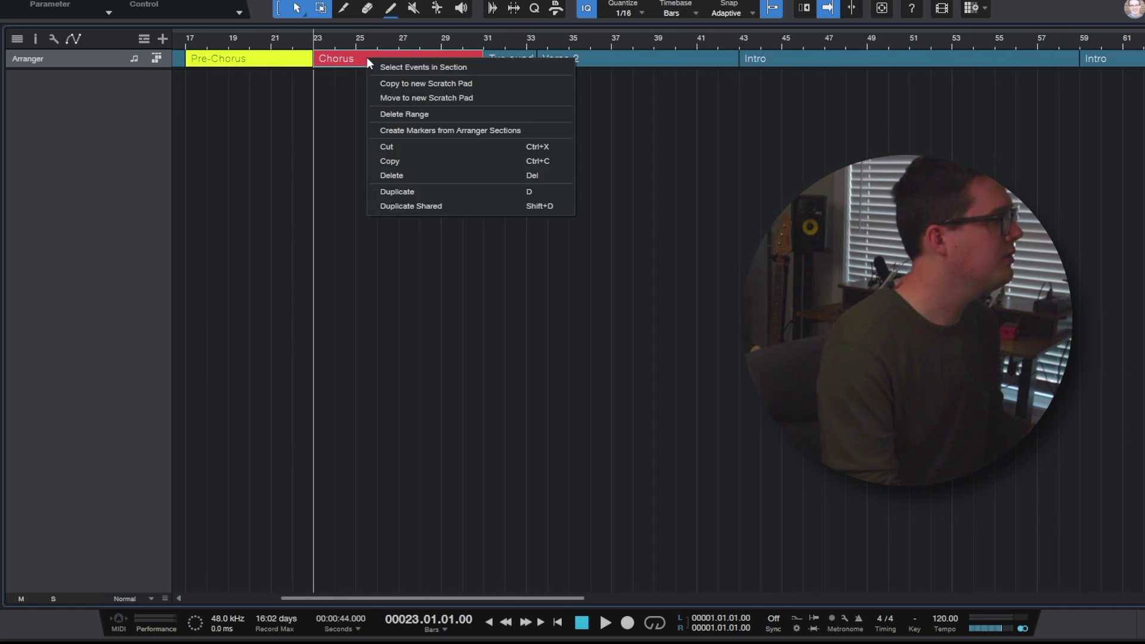
pyautogui.click(425, 192)
pyautogui.rightClick(524, 59)
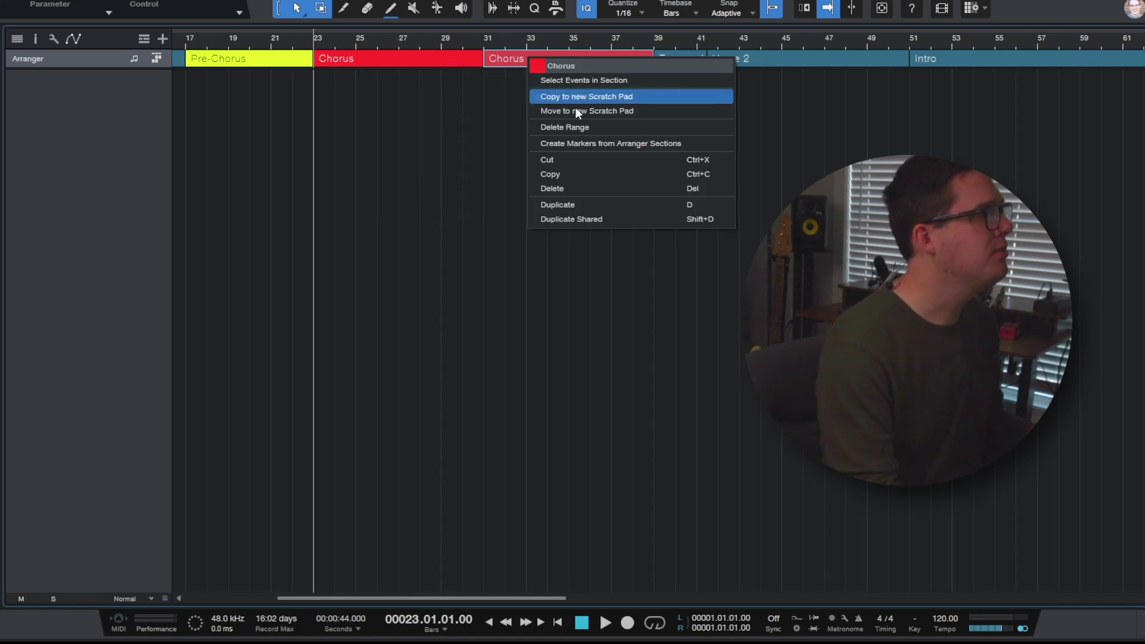
pyautogui.click(592, 202)
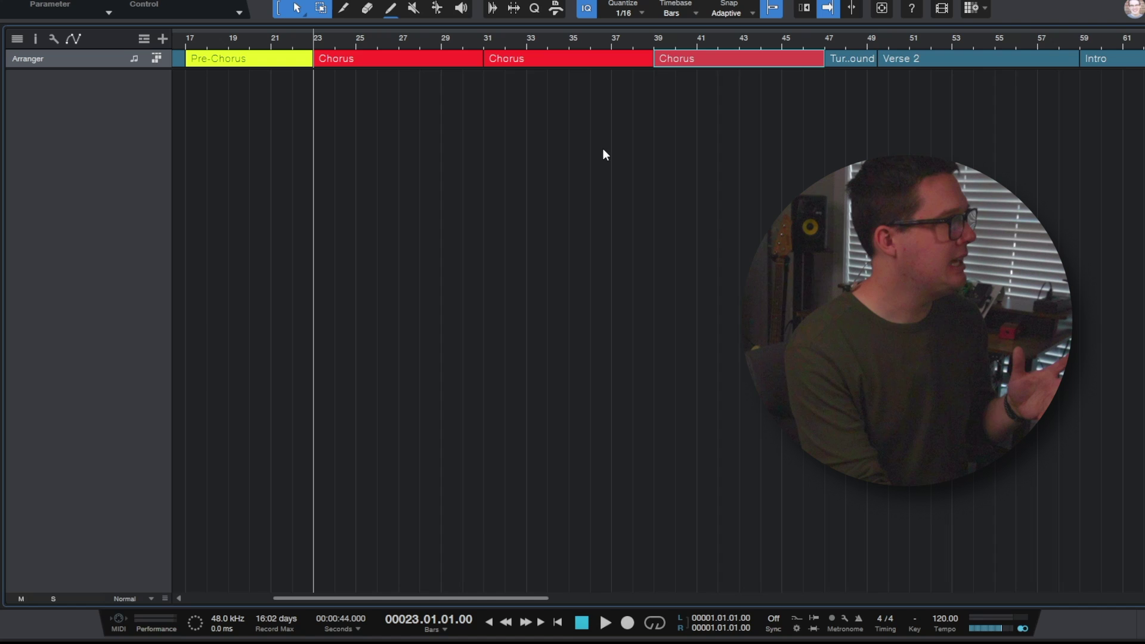
# - Select the middle Chorus, zoom out to the whole arrangement, and open a Chorus's context menu
pyautogui.click(568, 58)
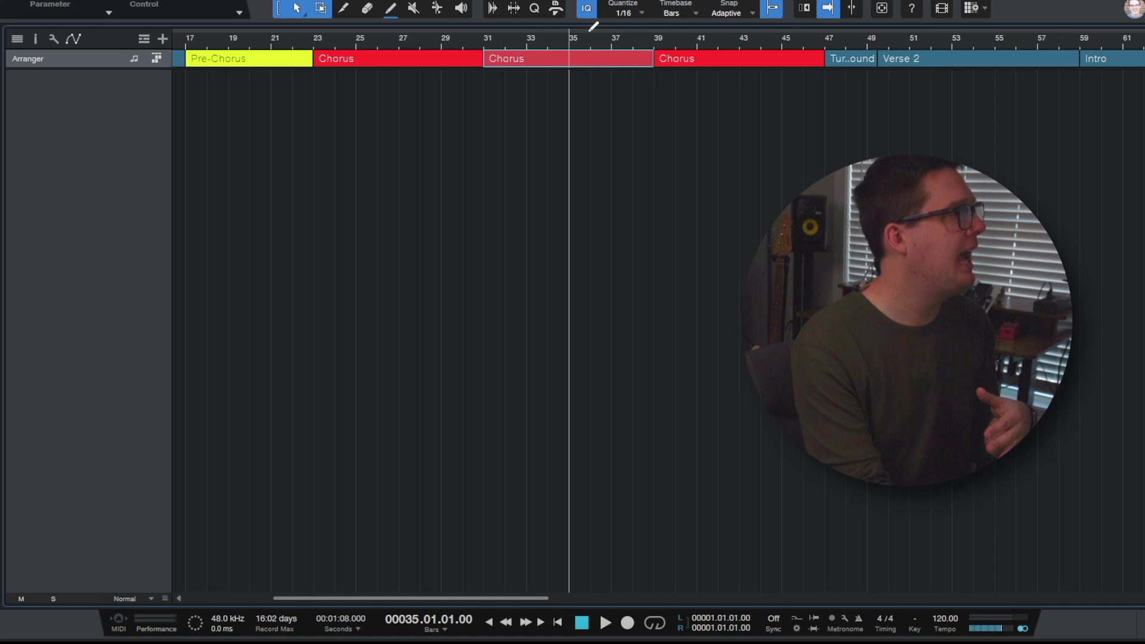
pyautogui.press('w')
pyautogui.press('w')
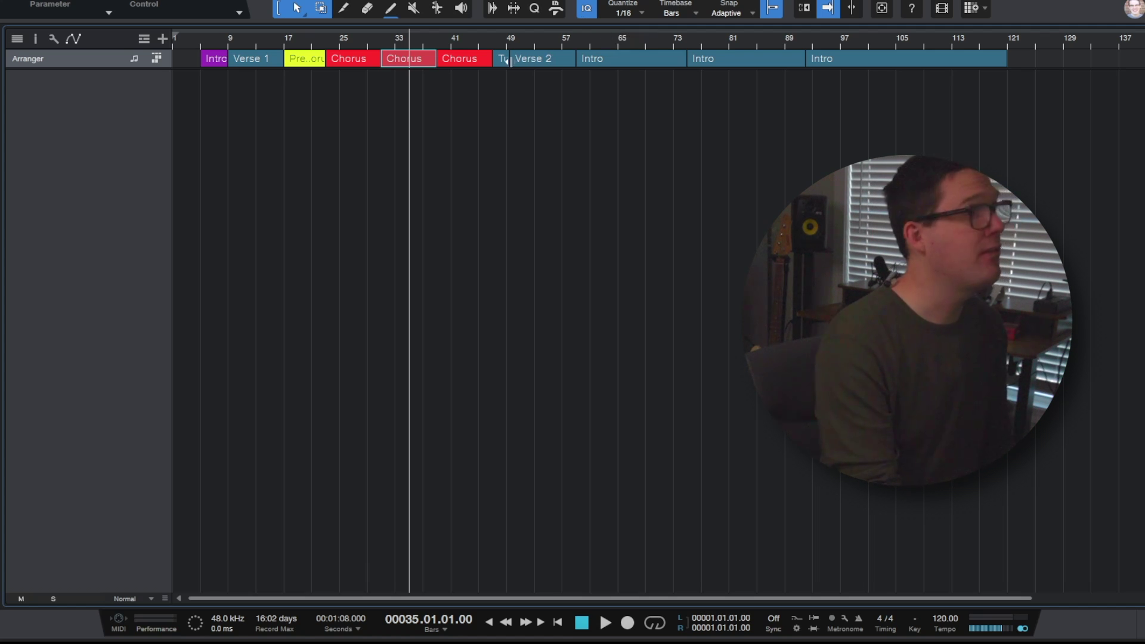
pyautogui.rightClick(410, 64)
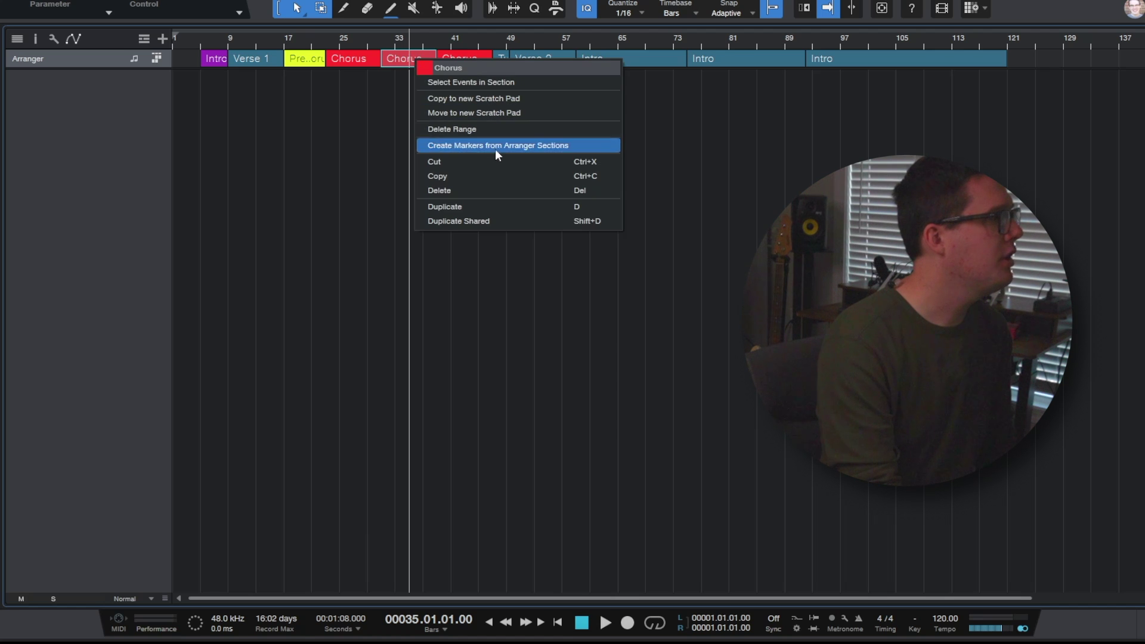
# - Copy the Chorus and paste copies at bars 59, 76 and 84
pyautogui.click(492, 170)
pyautogui.click(573, 38)
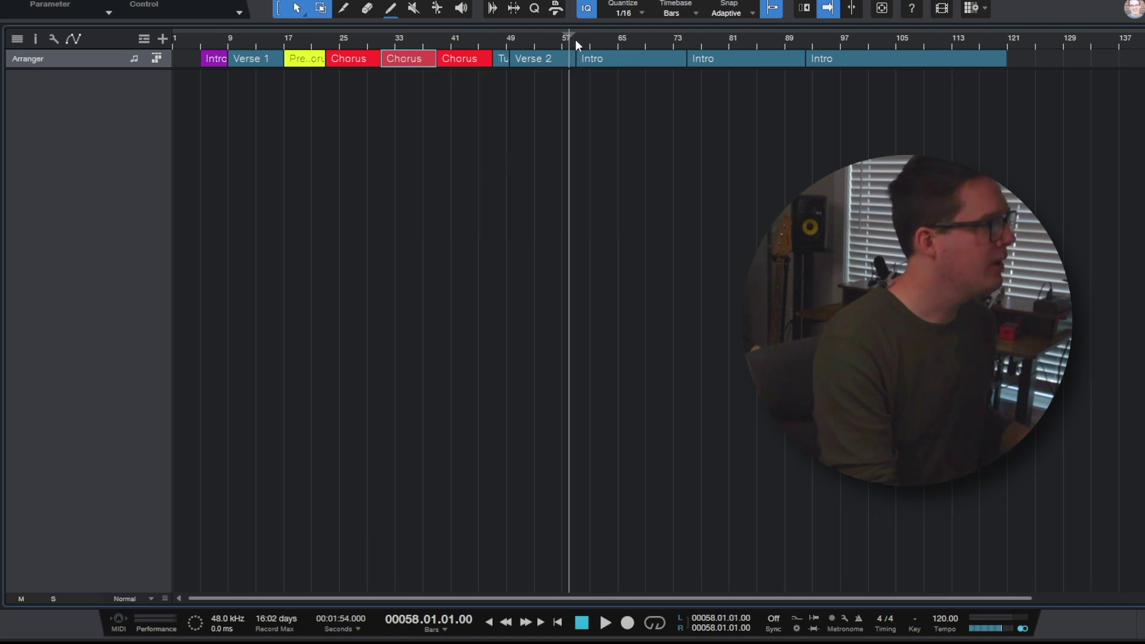
pyautogui.click(577, 40)
pyautogui.hotkey('ctrl', 'v')
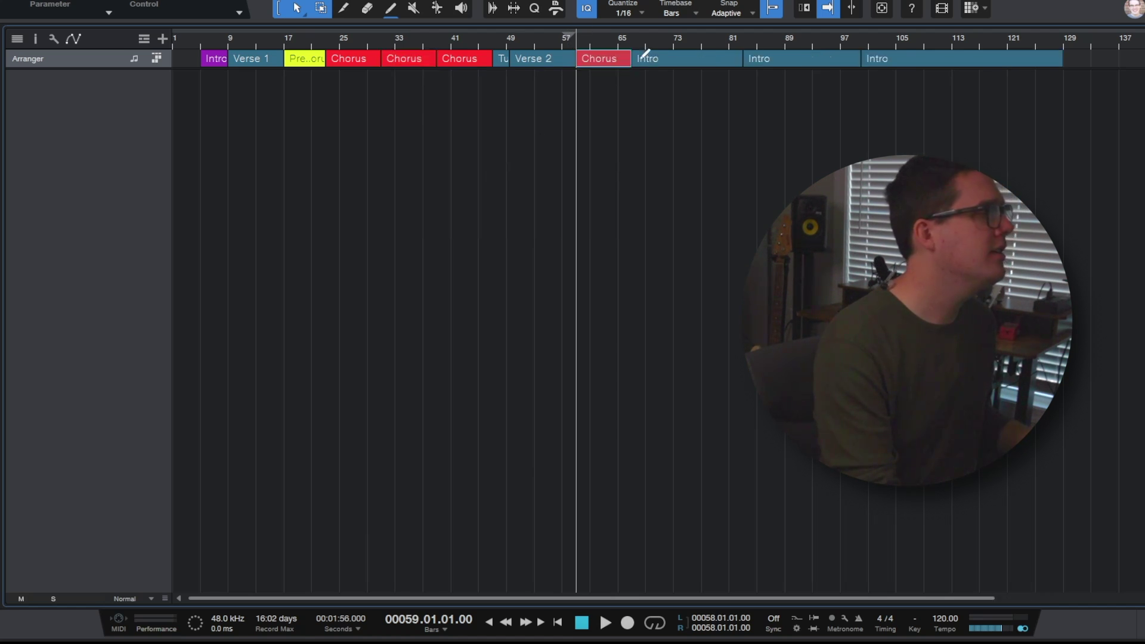
pyautogui.click(689, 44)
pyautogui.hotkey('ctrl', 'v')
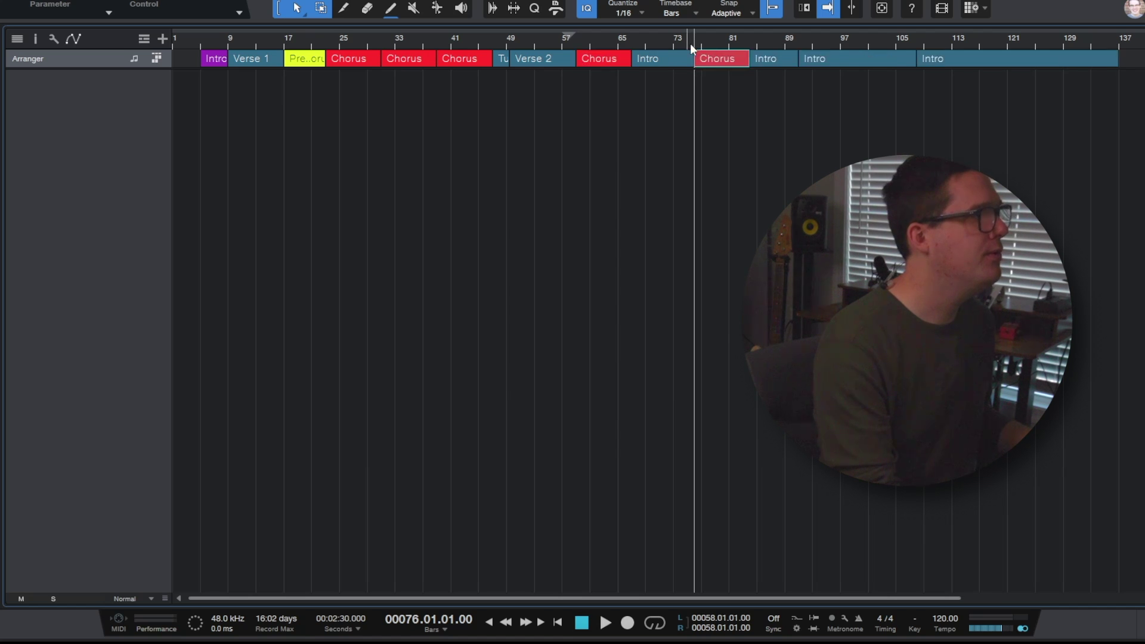
pyautogui.click(750, 41)
pyautogui.hotkey('ctrl', 'v')
# - Paste further Chorus copies at bars 93, 113 and 129
pyautogui.click(812, 42)
pyautogui.hotkey('ctrl', 'v')
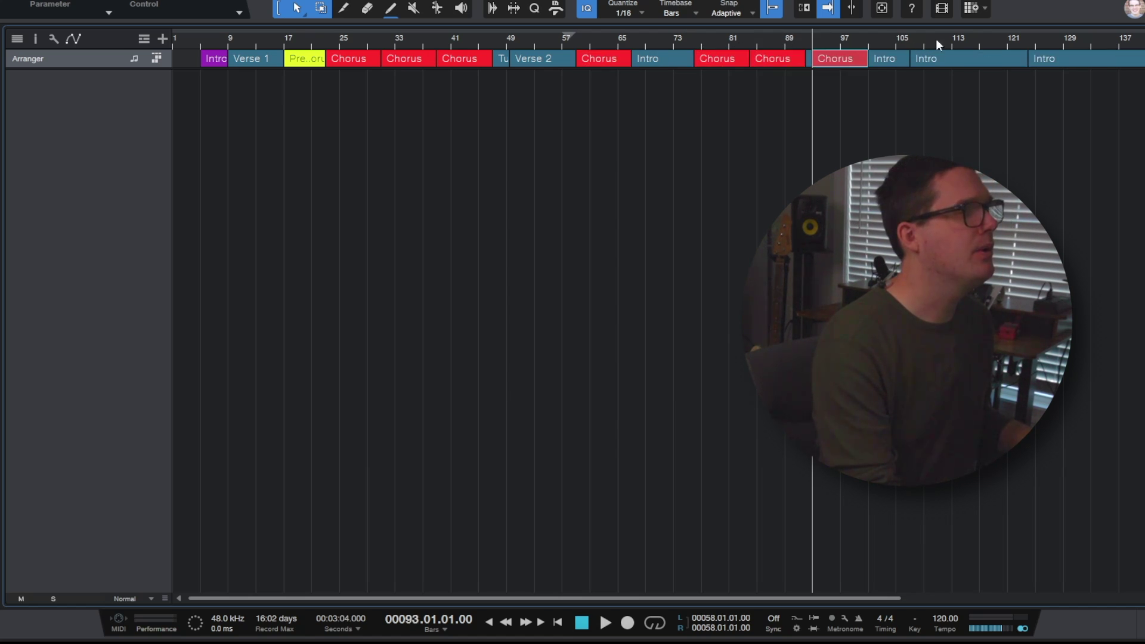
pyautogui.click(950, 41)
pyautogui.hotkey('ctrl', 'v')
pyautogui.click(1064, 42)
pyautogui.hotkey('ctrl', 'v')
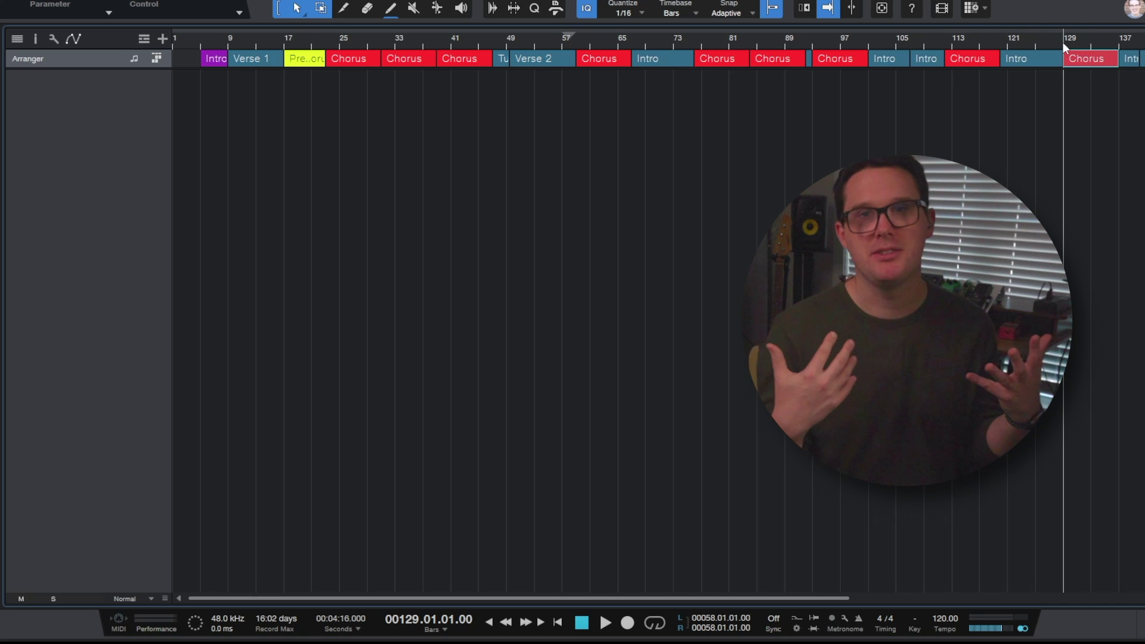